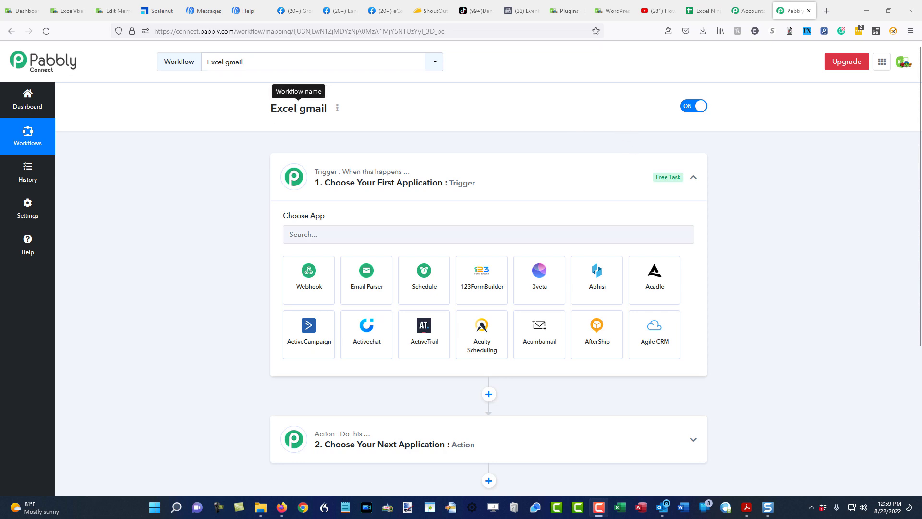
- Search for 'excel', choose Microsoft Excel as the trigger app, and open its trigger event list
{"action": "left_click", "coordinate": [326, 237]}
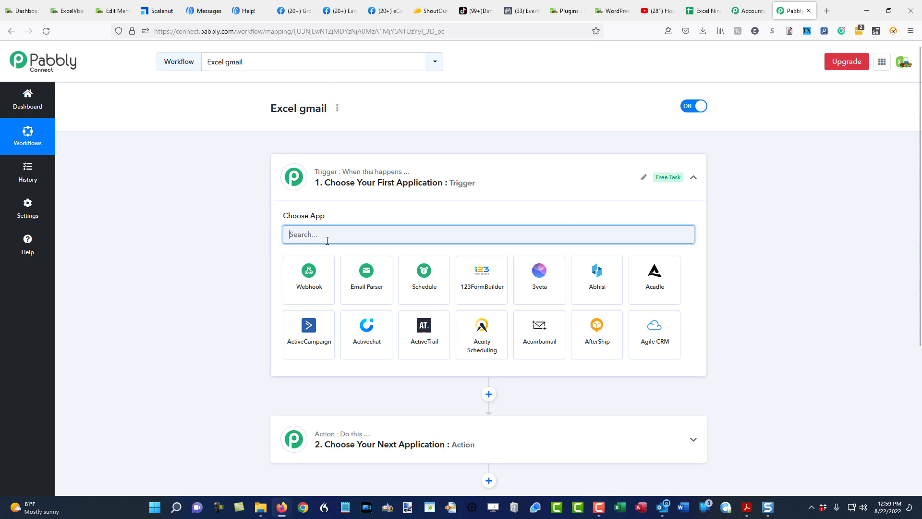
{"action": "type", "text": "excel"}
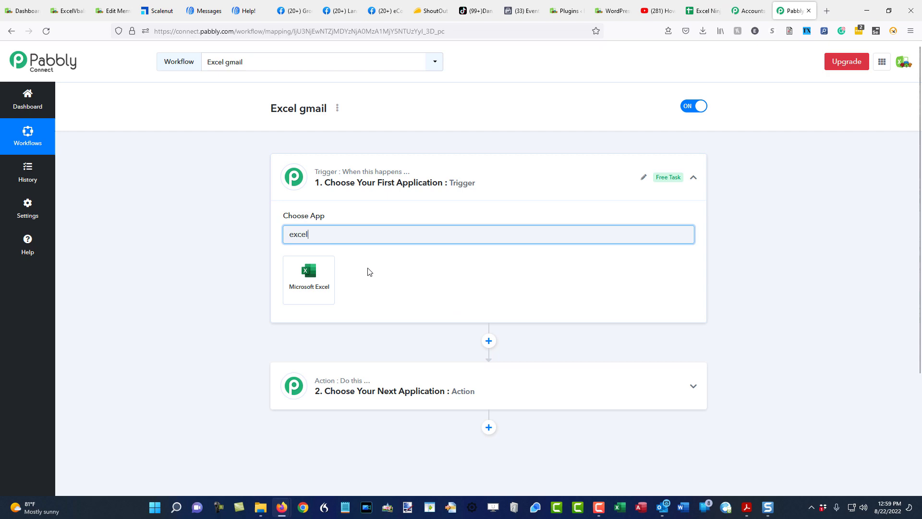
{"action": "left_click", "coordinate": [320, 270]}
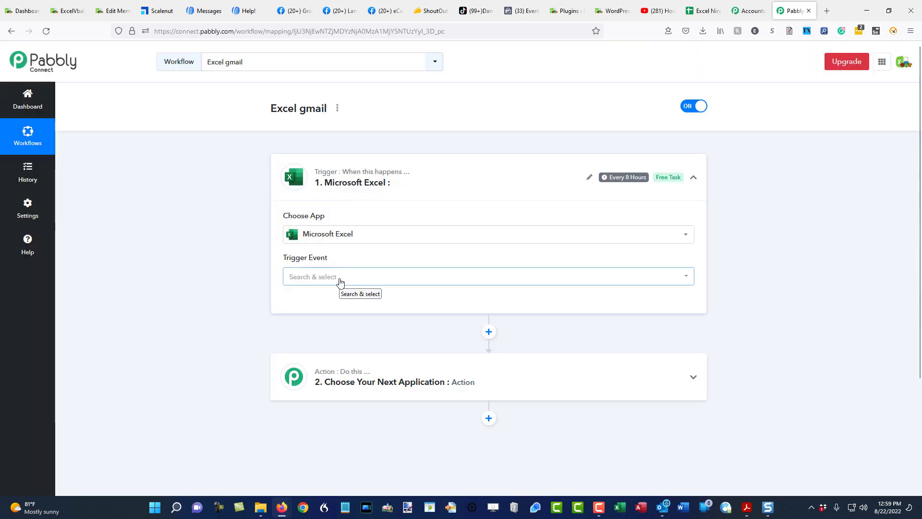
{"action": "left_click", "coordinate": [338, 273]}
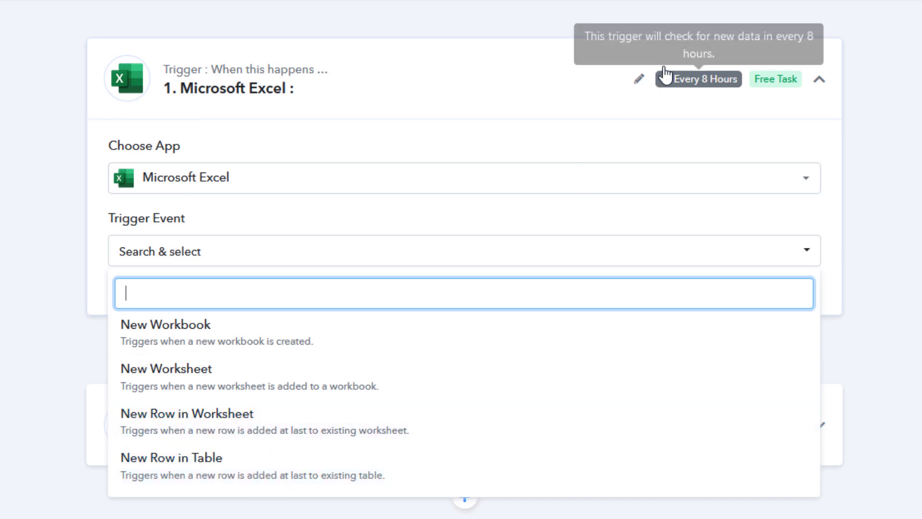
{"action": "mouse_move", "coordinate": [713, 92]}
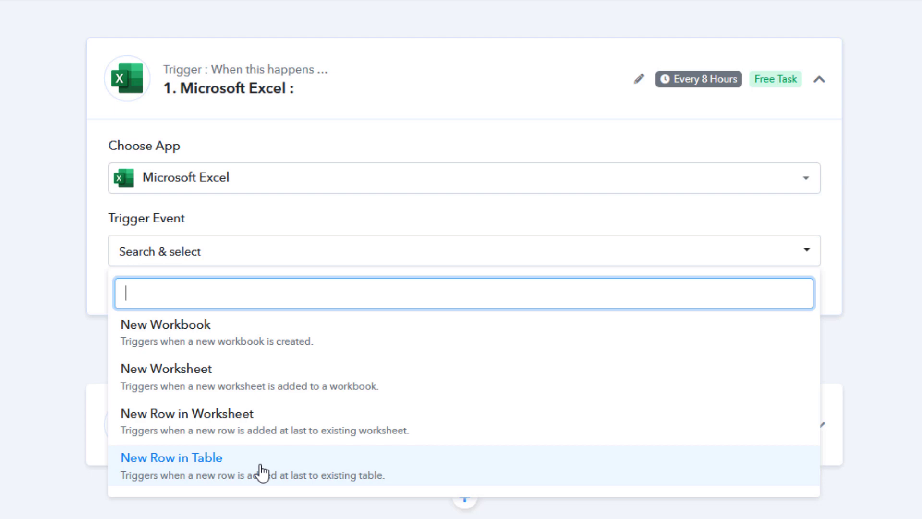
- Select the New Row in Worksheet event and authorize a Microsoft Excel account with OneDrive access
{"action": "left_click", "coordinate": [268, 435]}
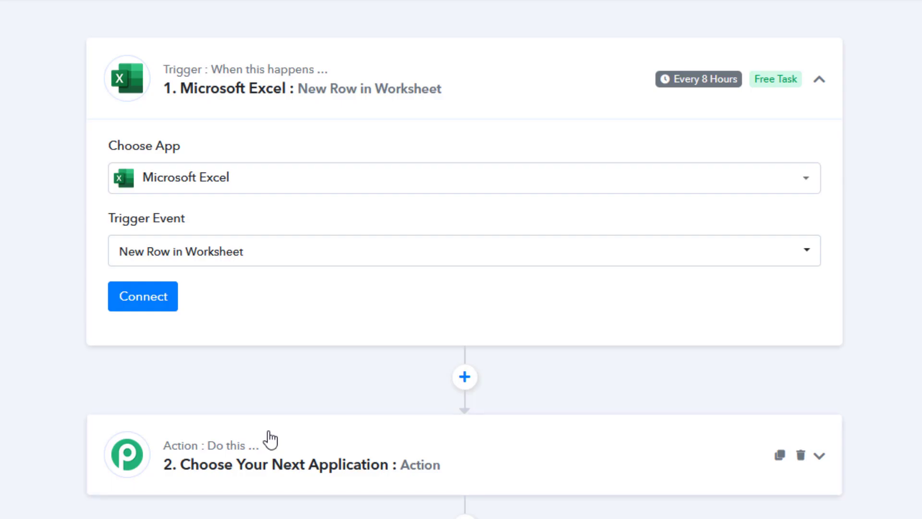
{"action": "left_click", "coordinate": [157, 301]}
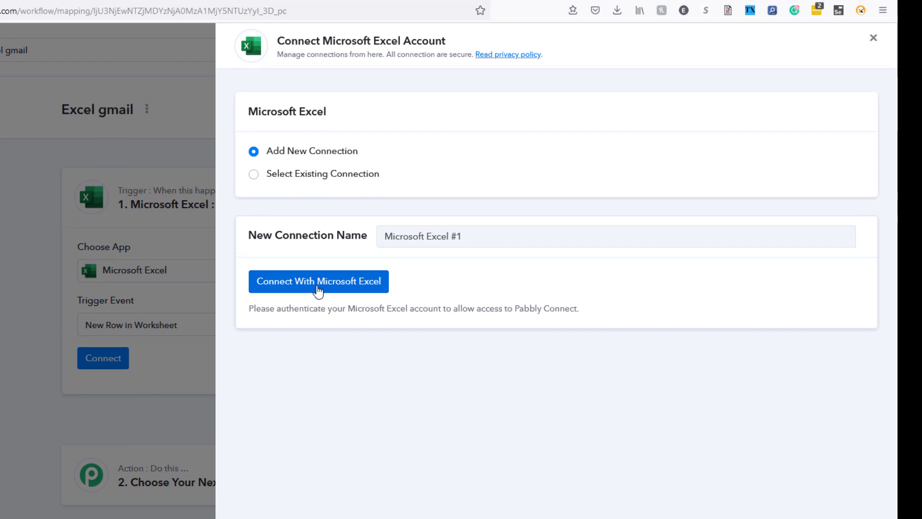
{"action": "left_click", "coordinate": [317, 290]}
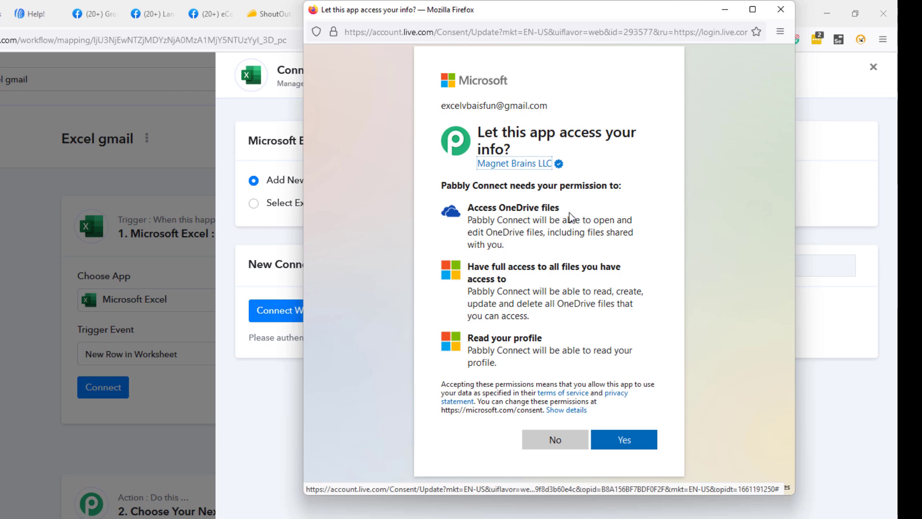
{"action": "left_click", "coordinate": [626, 441]}
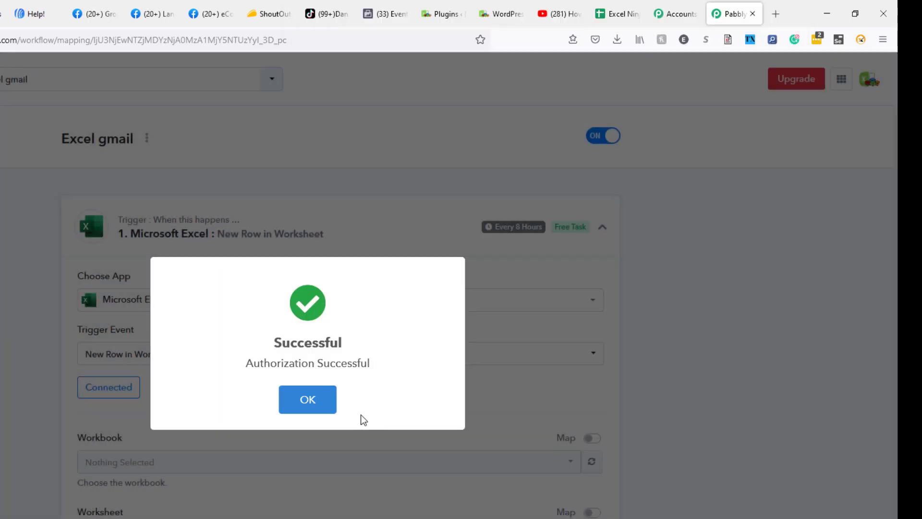
{"action": "left_click", "coordinate": [318, 403]}
{"action": "scroll", "coordinate": [19, 373], "scroll_direction": "down", "scroll_amount": 3}
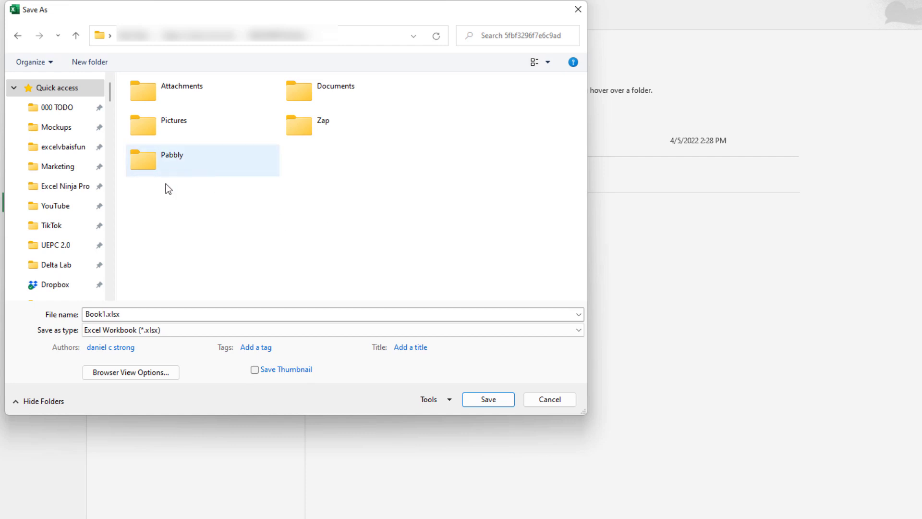
- Save the new workbook as 'pabbly test' inside the Pabbly folder
{"action": "double_click", "coordinate": [165, 159]}
{"action": "left_click", "coordinate": [153, 314]}
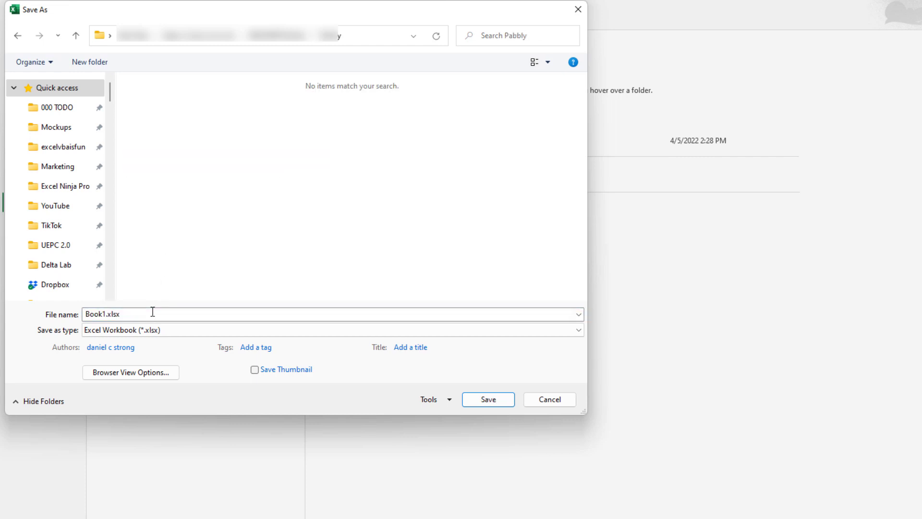
{"action": "type", "text": "pabbly test"}
{"action": "left_click", "coordinate": [495, 404]}
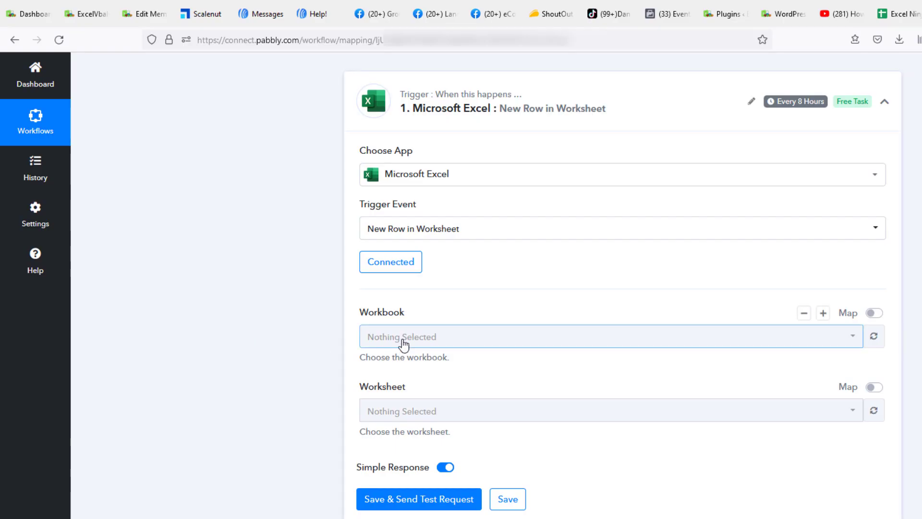
{"action": "left_click", "coordinate": [403, 338]}
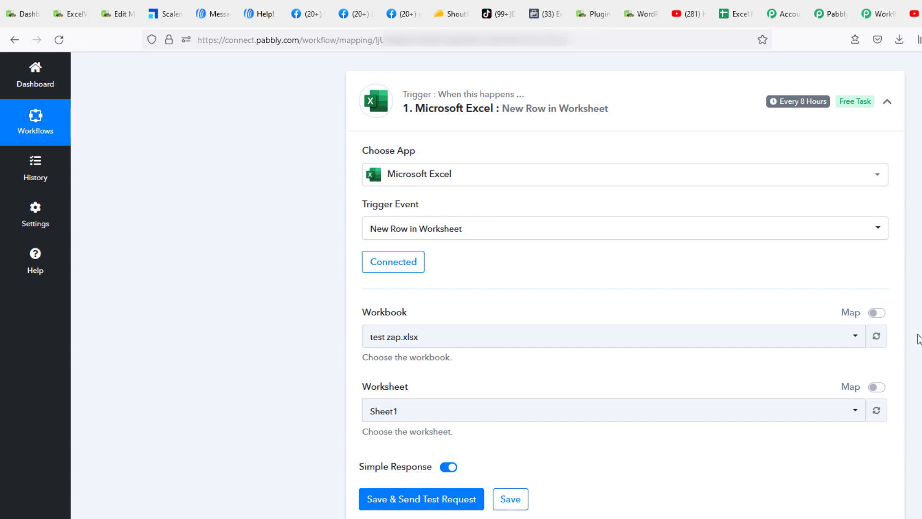
- Refresh the workbook list and select pabbly test.xlsx with worksheet Sheet1
{"action": "left_click", "coordinate": [884, 345]}
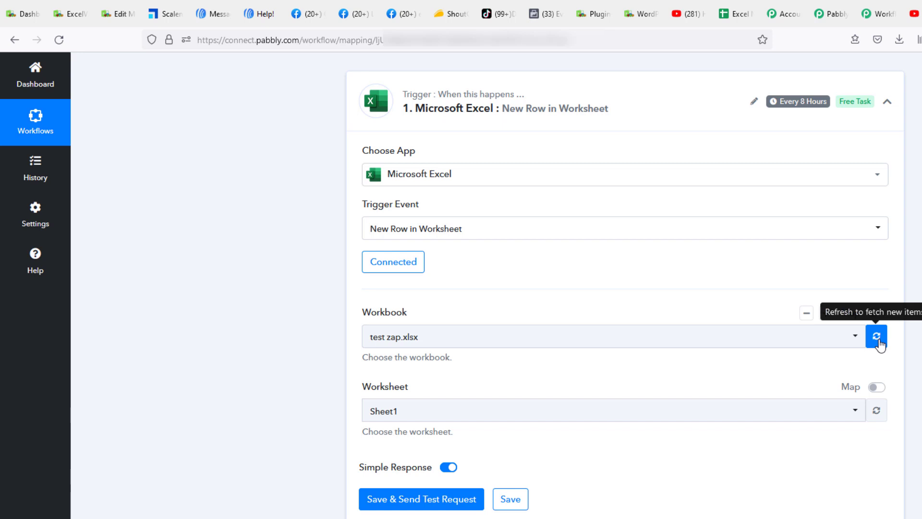
{"action": "left_click", "coordinate": [855, 336]}
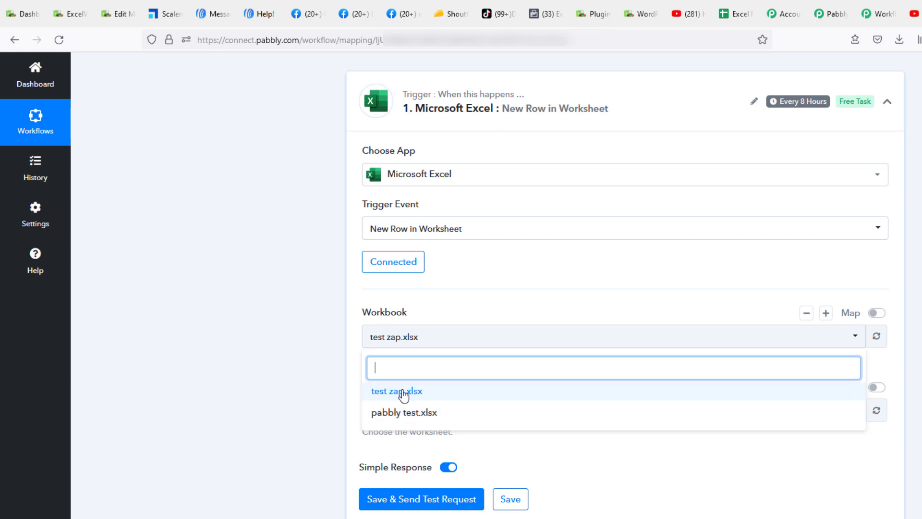
{"action": "left_click", "coordinate": [409, 412]}
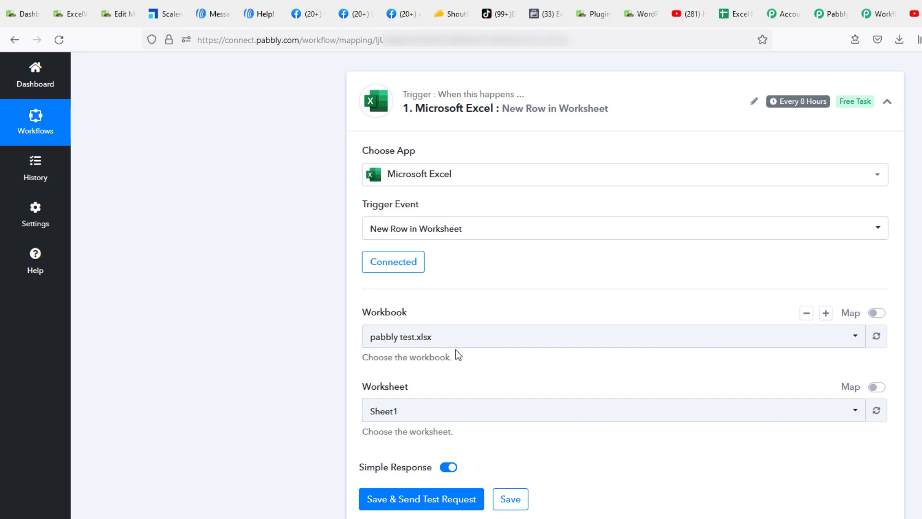
{"action": "left_click", "coordinate": [479, 412]}
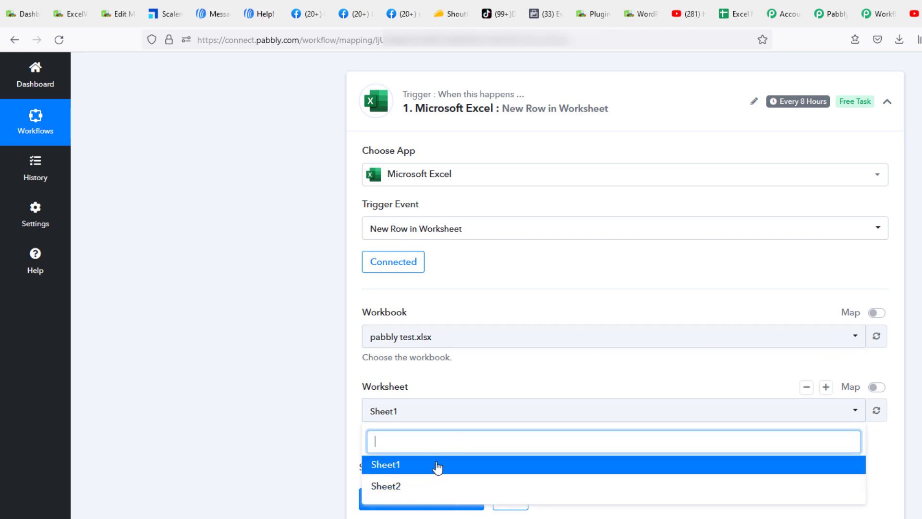
{"action": "left_click", "coordinate": [421, 466]}
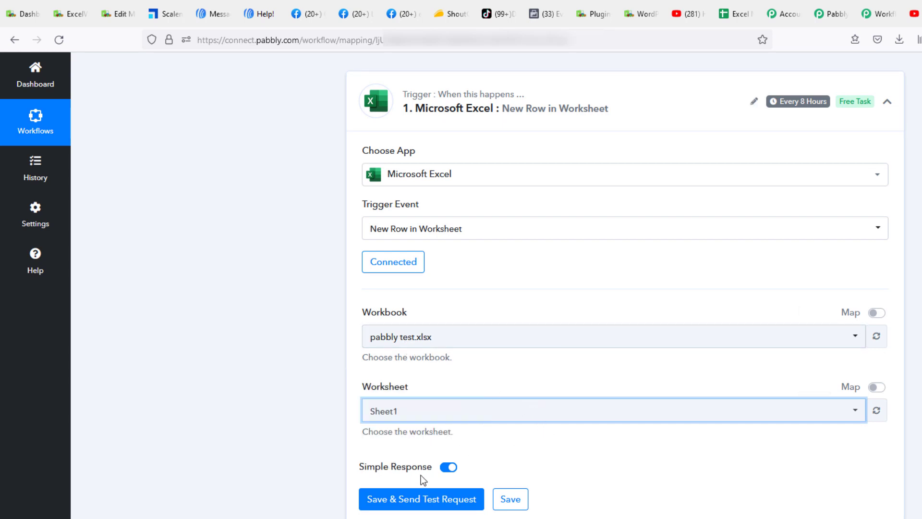
- Save the trigger and fetch test data returning the Name, Email and Message headers
{"action": "scroll", "coordinate": [552, 446], "scroll_direction": "down", "scroll_amount": 3}
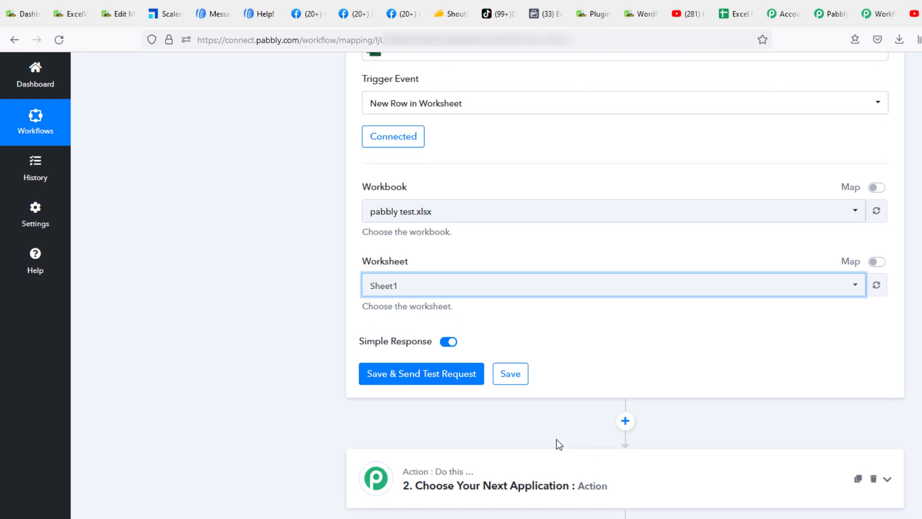
{"action": "left_click", "coordinate": [429, 381]}
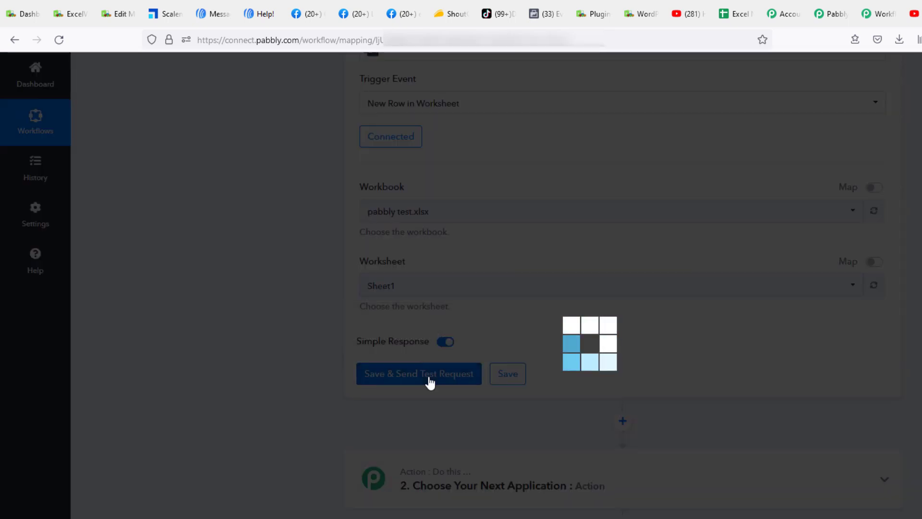
{"action": "scroll", "coordinate": [626, 377], "scroll_direction": "down", "scroll_amount": 15}
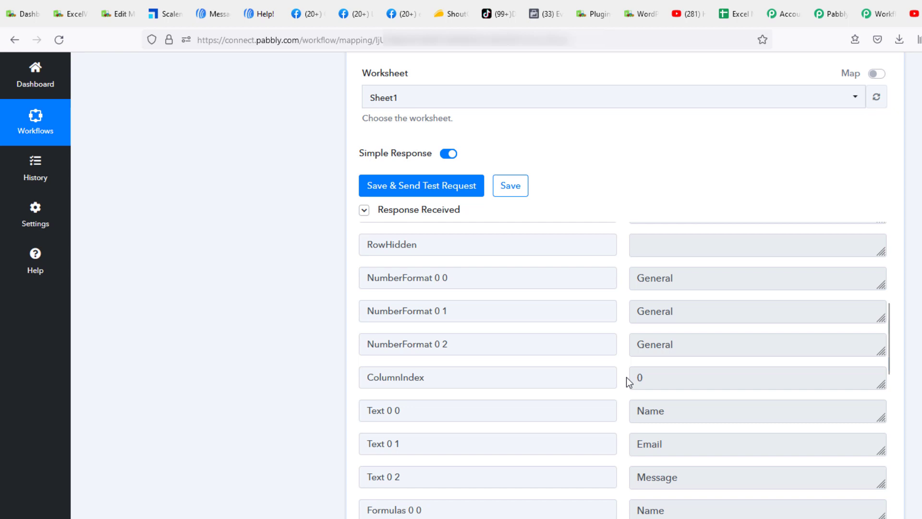
{"action": "scroll", "coordinate": [626, 377], "scroll_direction": "down", "scroll_amount": 3}
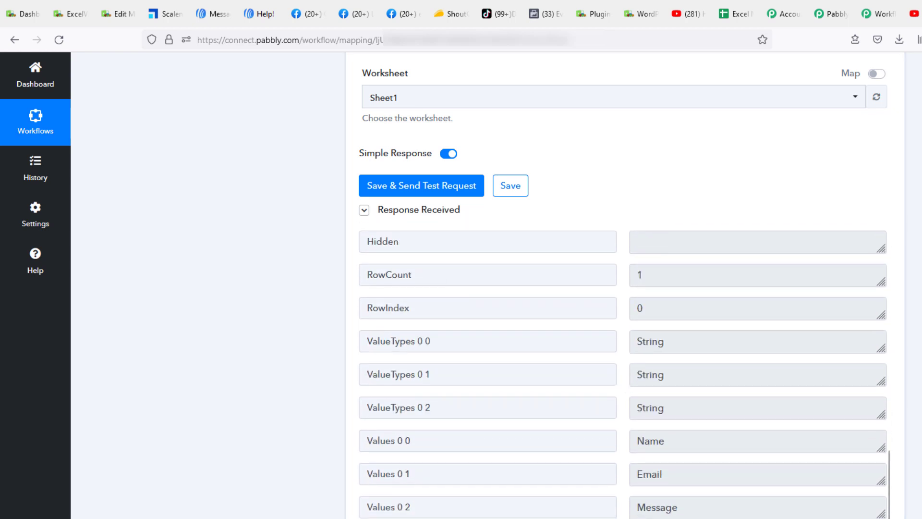
- Fill row 2 with a contact's name, e-mail address and a greeting test message, then save the workbook
{"action": "key", "text": "alt+Tab"}
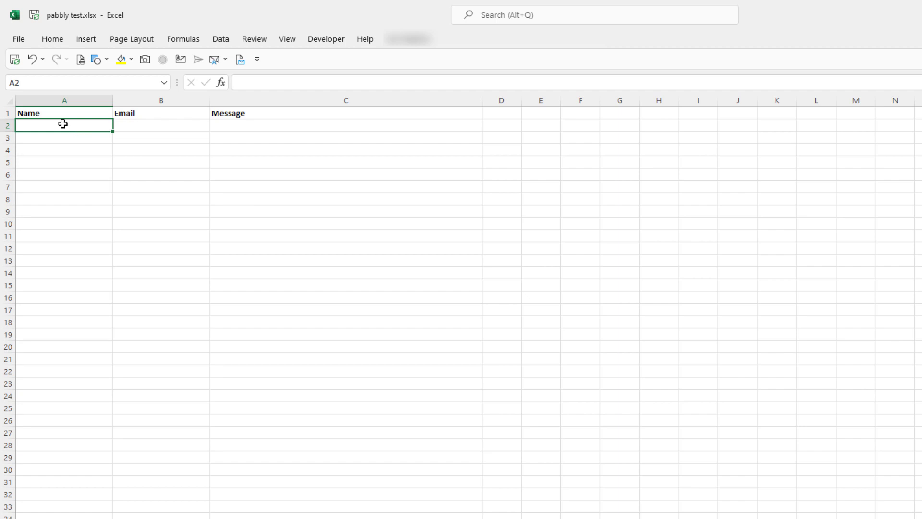
{"action": "type", "text": "Dan"}
{"action": "key", "text": "Tab"}
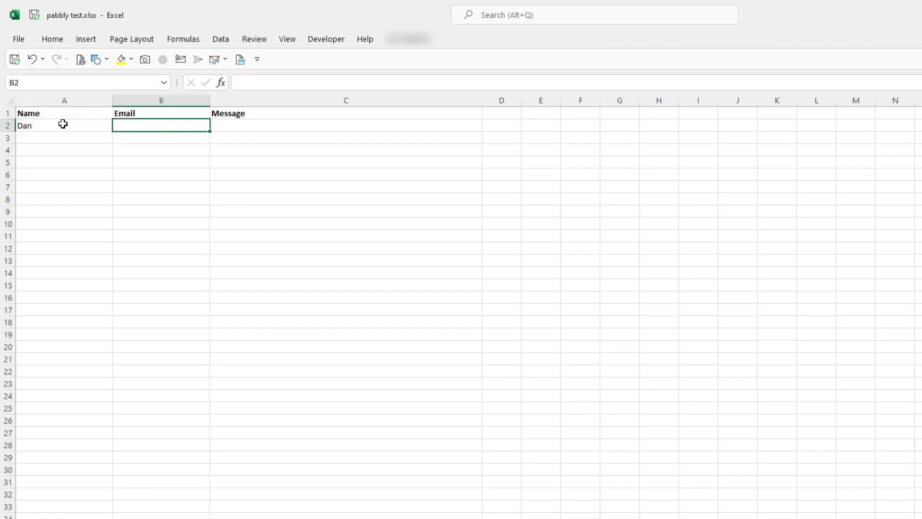
{"action": "key", "text": "Tab"}
{"action": "type", "text": "Hey Dan, Hope you're doing well. Test email!"}
{"action": "key", "text": "Return"}
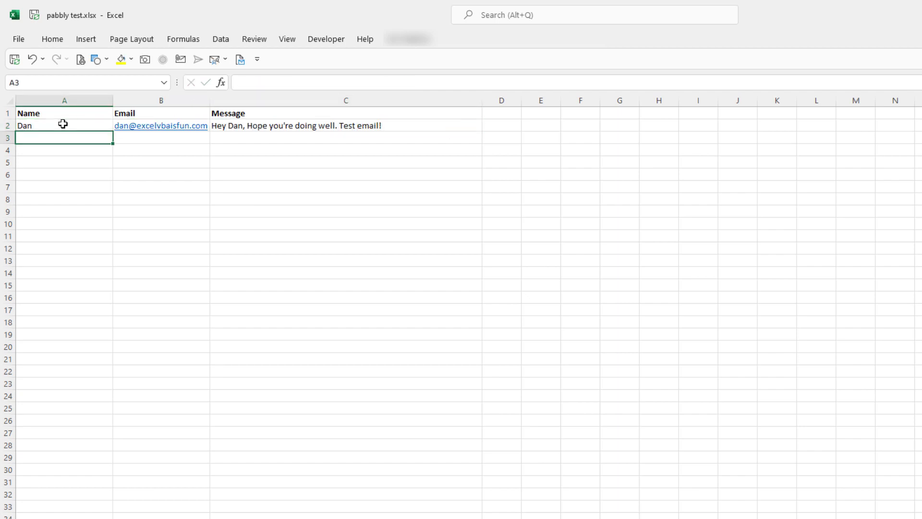
{"action": "left_click", "coordinate": [38, 20]}
{"action": "key", "text": "alt+Tab"}
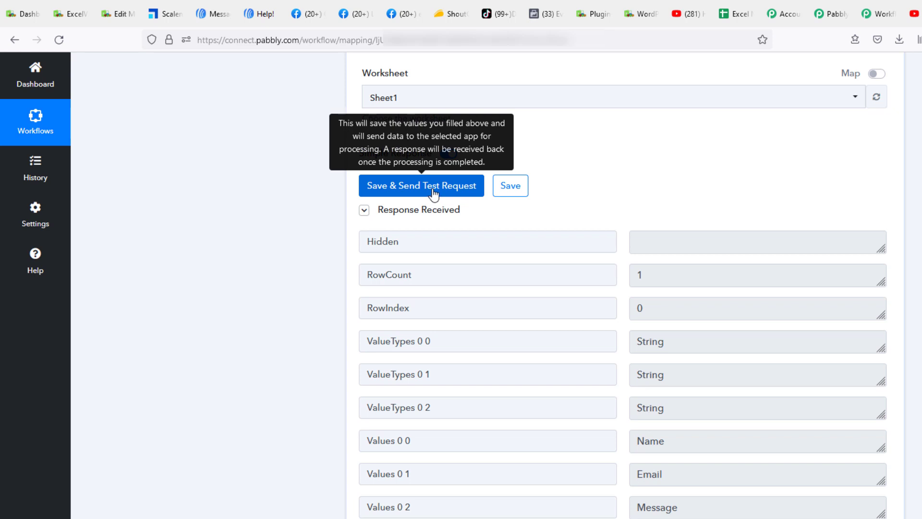
- Resend the trigger test request to fetch the new row's name, email and message values
{"action": "left_click", "coordinate": [434, 192]}
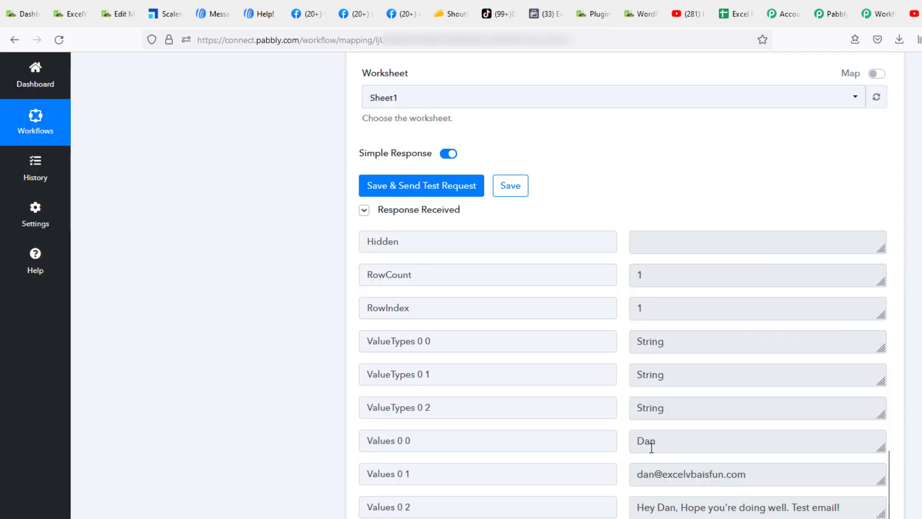
{"action": "scroll", "coordinate": [675, 441], "scroll_direction": "down", "scroll_amount": 3}
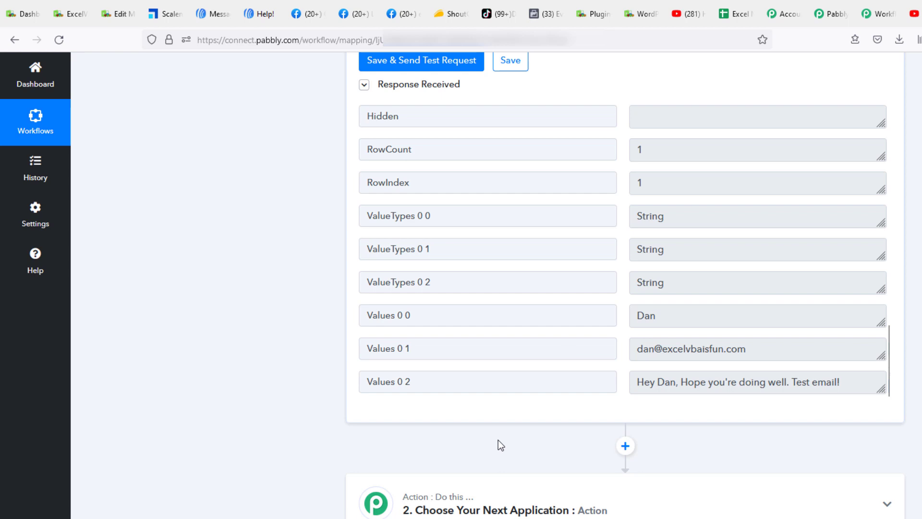
{"action": "scroll", "coordinate": [485, 490], "scroll_direction": "down", "scroll_amount": 3}
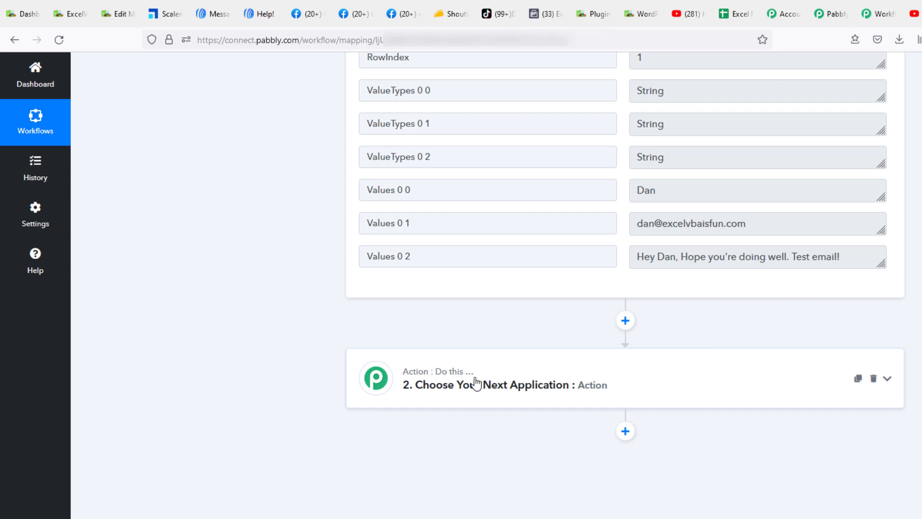
- Set the second step's app to Gmail with the Send Email action event
{"action": "left_click", "coordinate": [470, 382]}
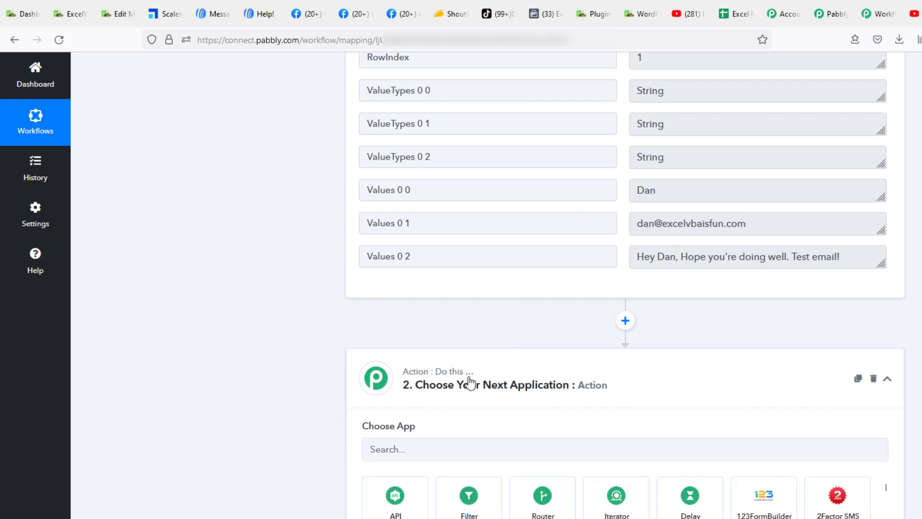
{"action": "left_click", "coordinate": [452, 452]}
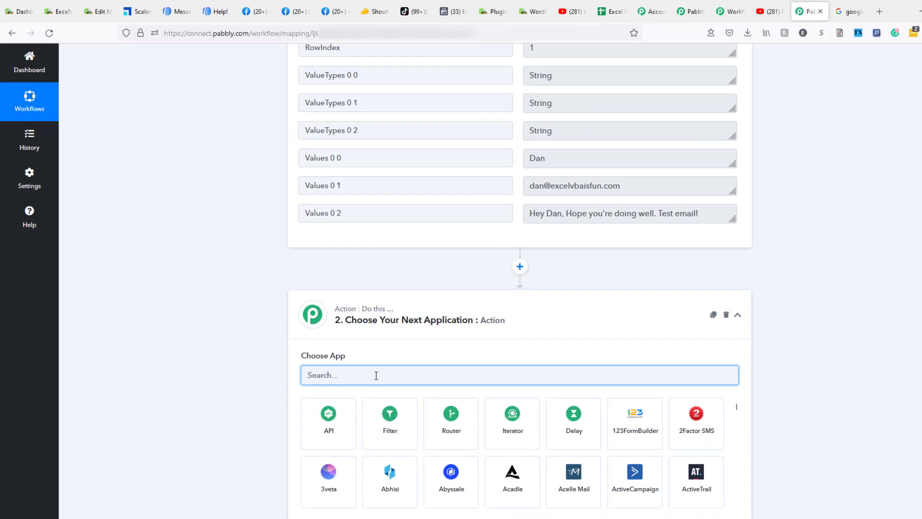
{"action": "type", "text": "gmail"}
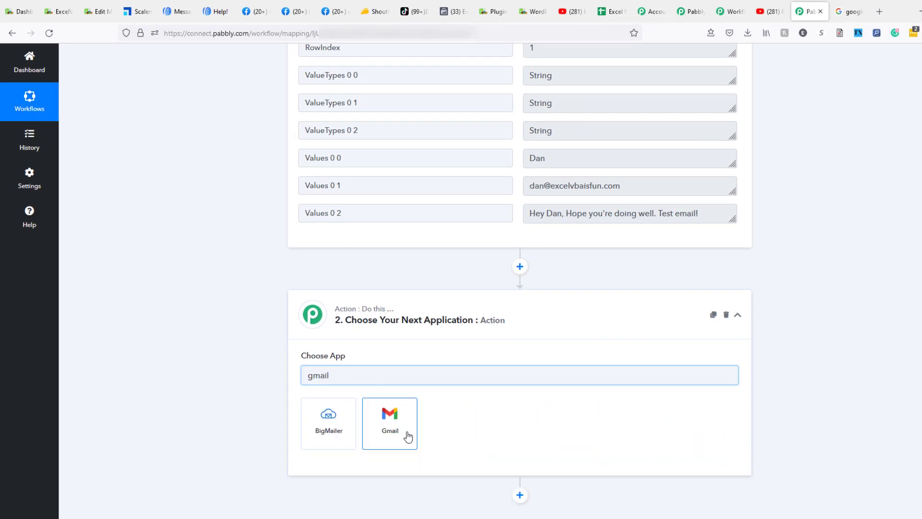
{"action": "left_click", "coordinate": [407, 435]}
{"action": "scroll", "coordinate": [268, 298], "scroll_direction": "down", "scroll_amount": 3}
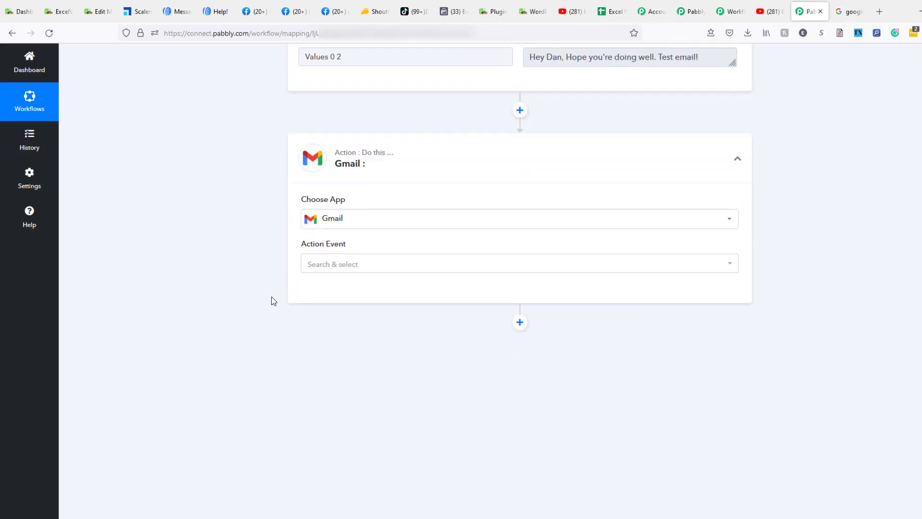
{"action": "left_click", "coordinate": [329, 262]}
{"action": "left_click", "coordinate": [333, 314]}
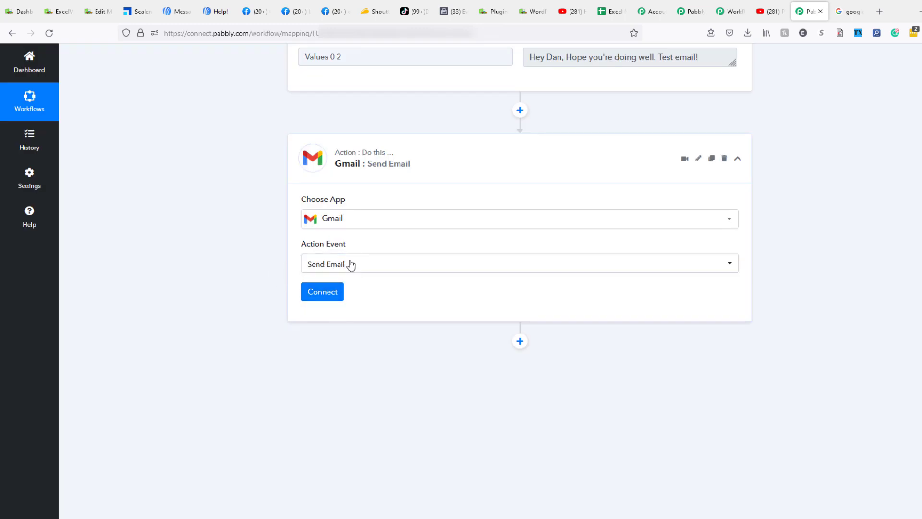
{"action": "left_click", "coordinate": [321, 291]}
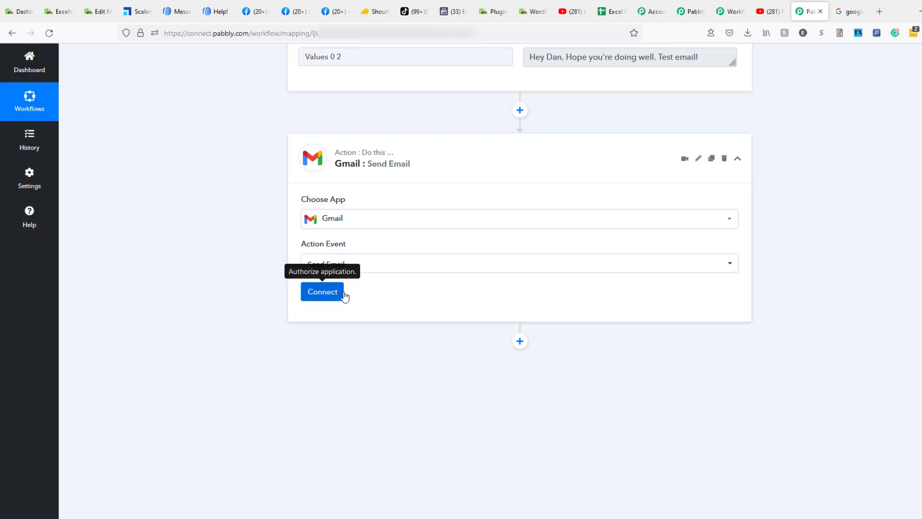
- Connect a Google account to Gmail, allowing all requested email-sending permissions
{"action": "left_click", "coordinate": [331, 293]}
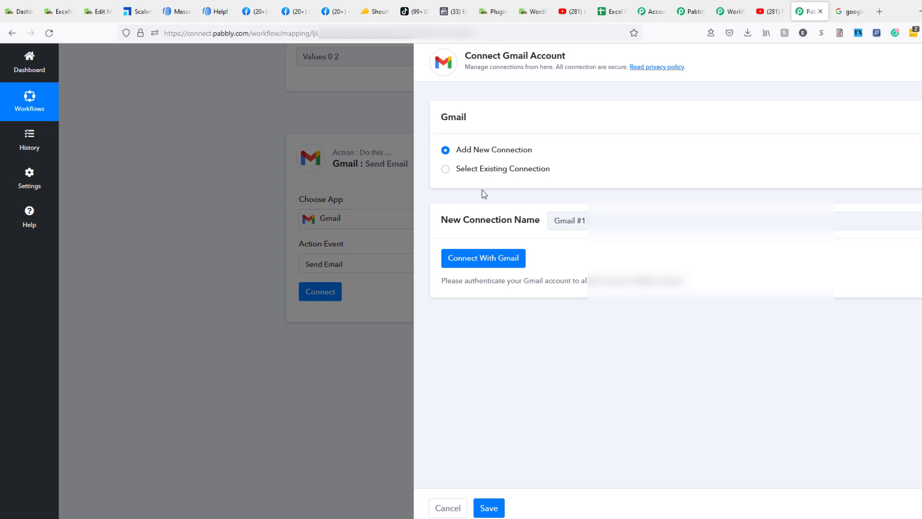
{"action": "left_click", "coordinate": [482, 258]}
{"action": "left_click", "coordinate": [671, 180]}
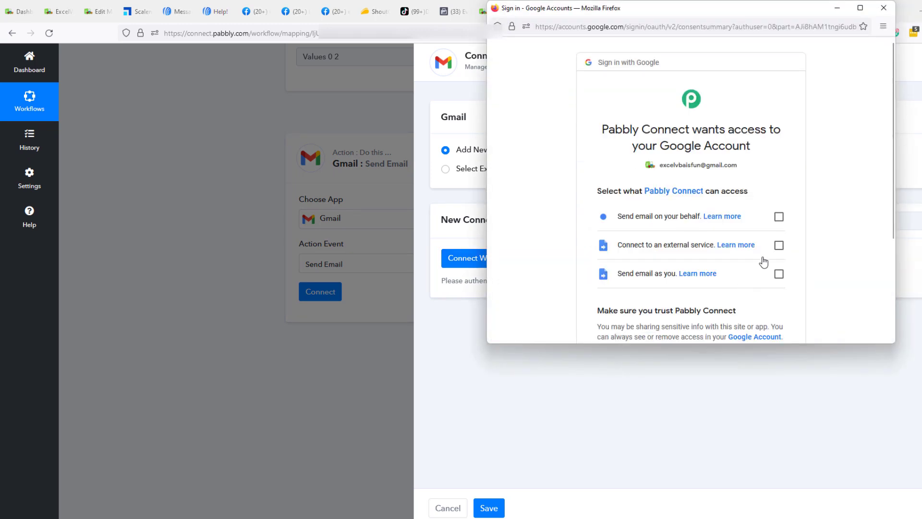
{"action": "left_click", "coordinate": [778, 217]}
{"action": "left_click", "coordinate": [778, 245]}
{"action": "left_click", "coordinate": [779, 273]}
{"action": "scroll", "coordinate": [802, 275], "scroll_direction": "down", "scroll_amount": 3}
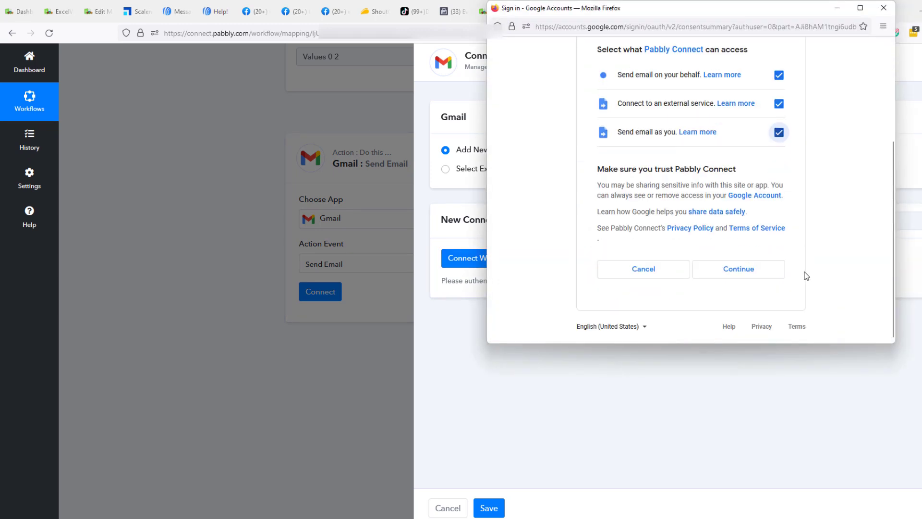
{"action": "left_click", "coordinate": [729, 273]}
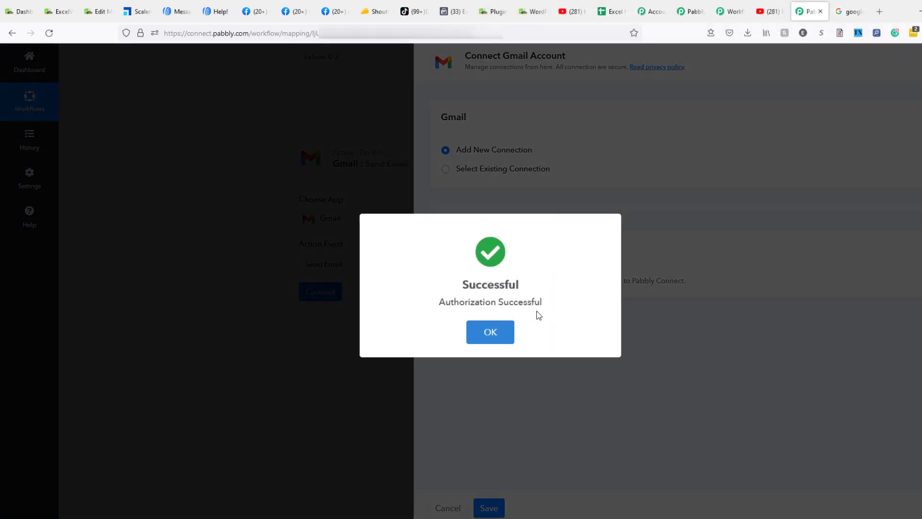
- Map Recipient Email Addresses to the Excel row's Values 0 1 email field
{"action": "left_click", "coordinate": [491, 331]}
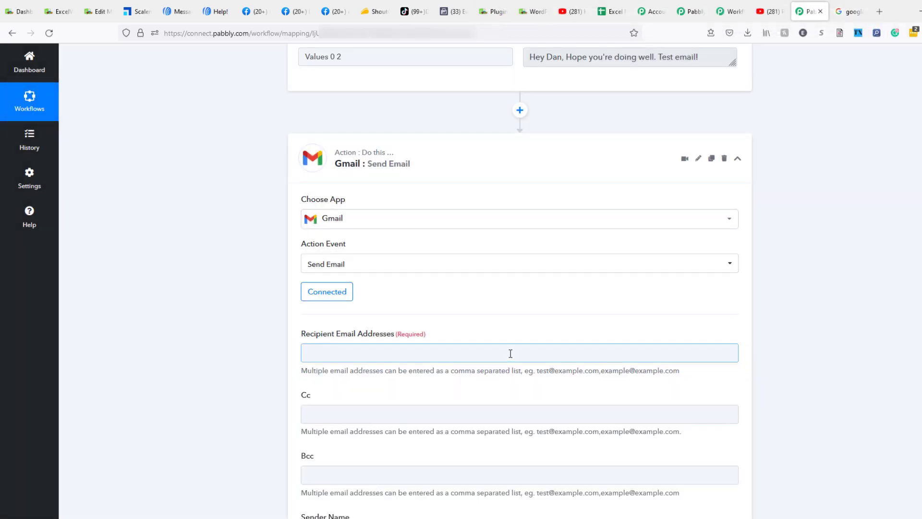
{"action": "scroll", "coordinate": [309, 307], "scroll_direction": "down", "scroll_amount": 2}
{"action": "left_click", "coordinate": [357, 298]}
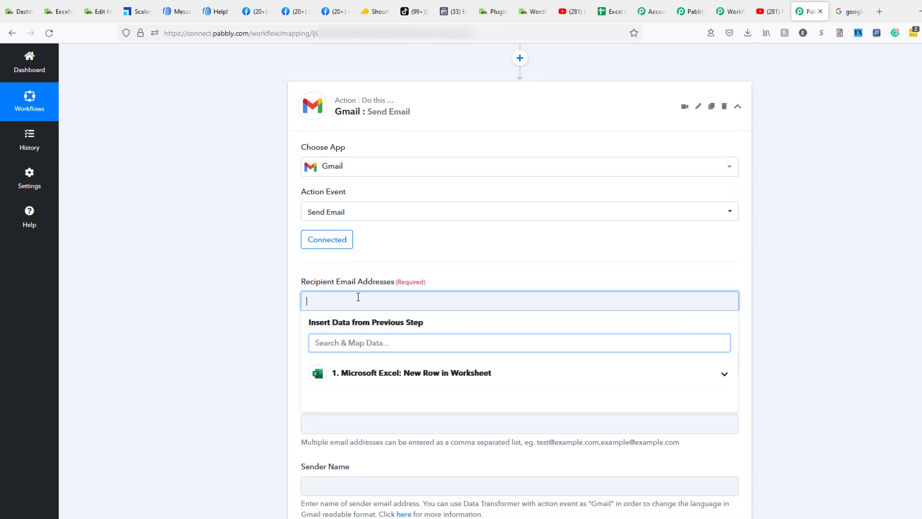
{"action": "left_click", "coordinate": [445, 377]}
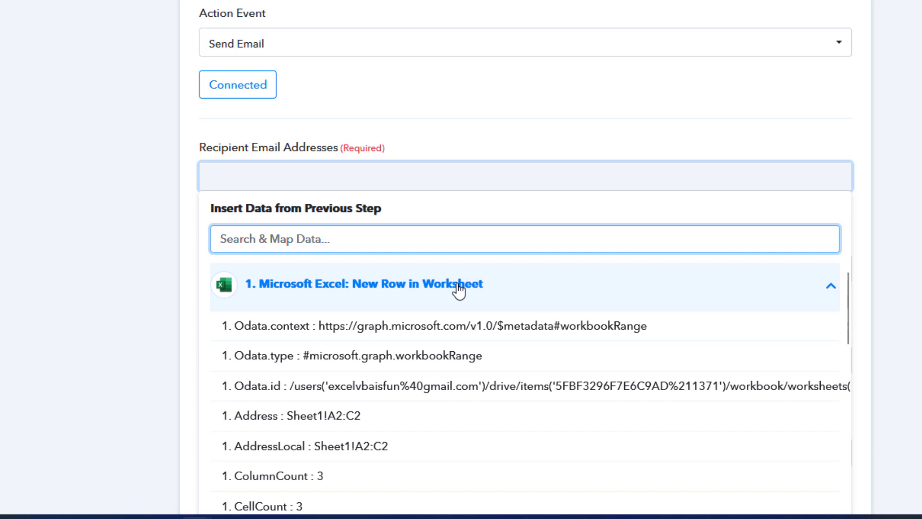
{"action": "scroll", "coordinate": [635, 288], "scroll_direction": "down", "scroll_amount": 5}
{"action": "scroll", "coordinate": [447, 240], "scroll_direction": "down", "scroll_amount": 10}
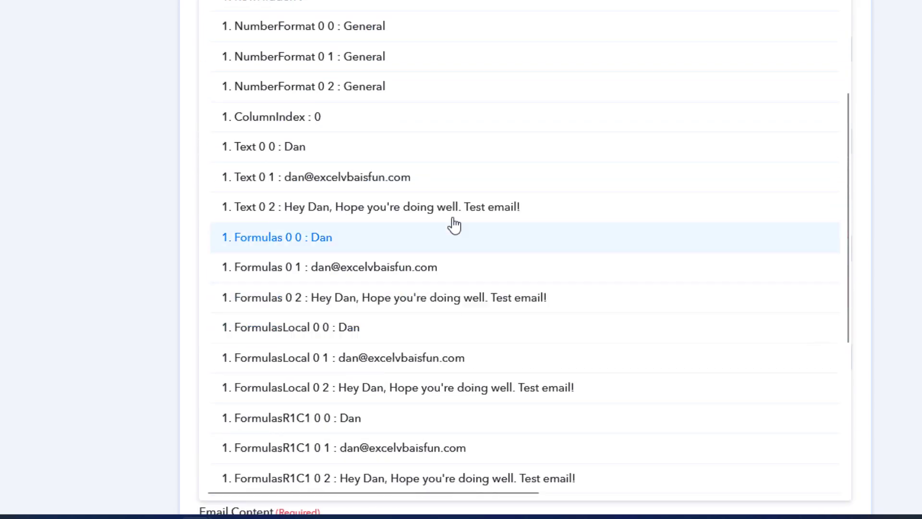
{"action": "scroll", "coordinate": [453, 222], "scroll_direction": "up", "scroll_amount": 4}
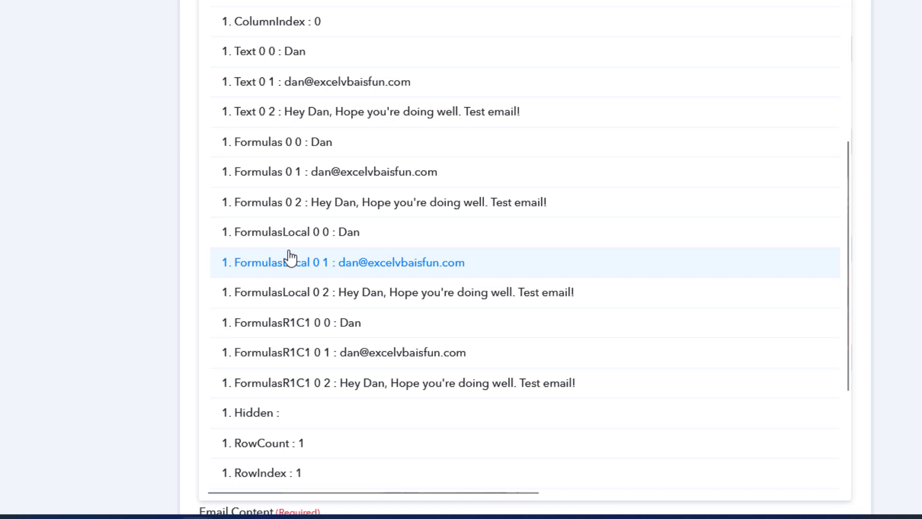
{"action": "scroll", "coordinate": [290, 257], "scroll_direction": "down", "scroll_amount": 3}
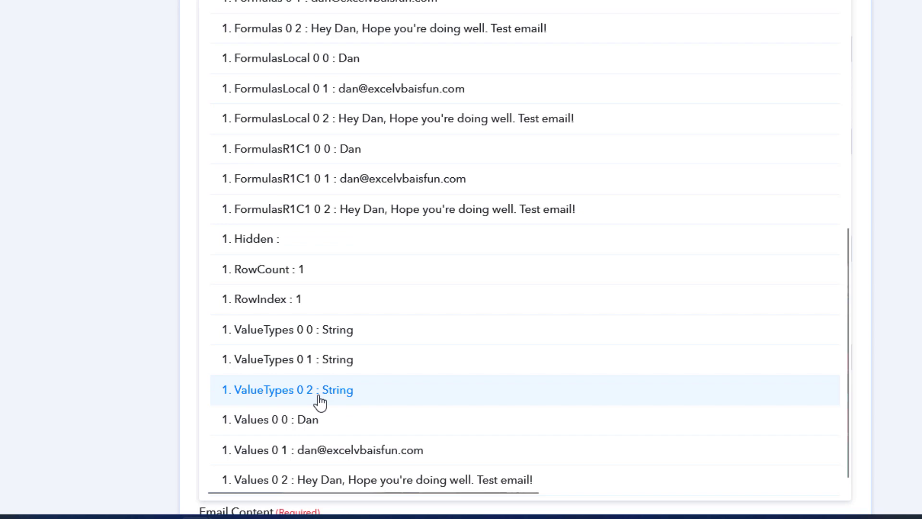
{"action": "scroll", "coordinate": [319, 401], "scroll_direction": "up", "scroll_amount": 9}
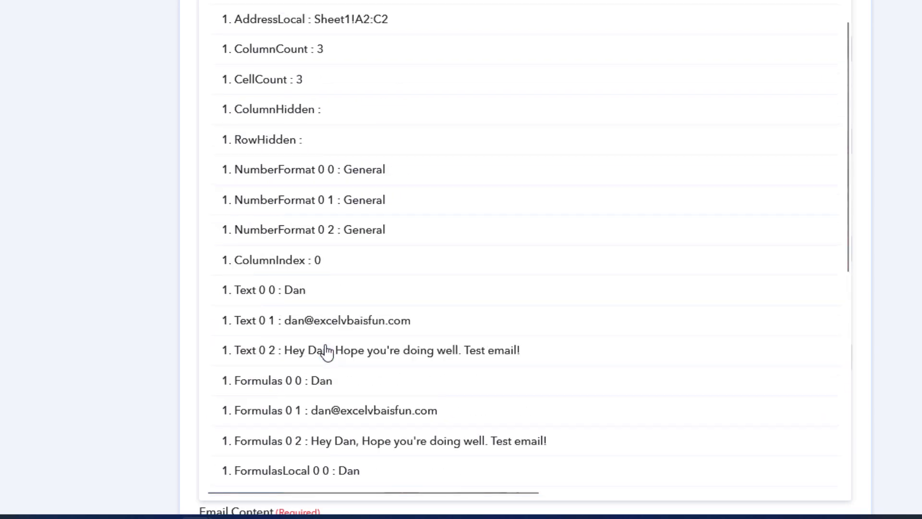
{"action": "scroll", "coordinate": [315, 329], "scroll_direction": "down", "scroll_amount": 10}
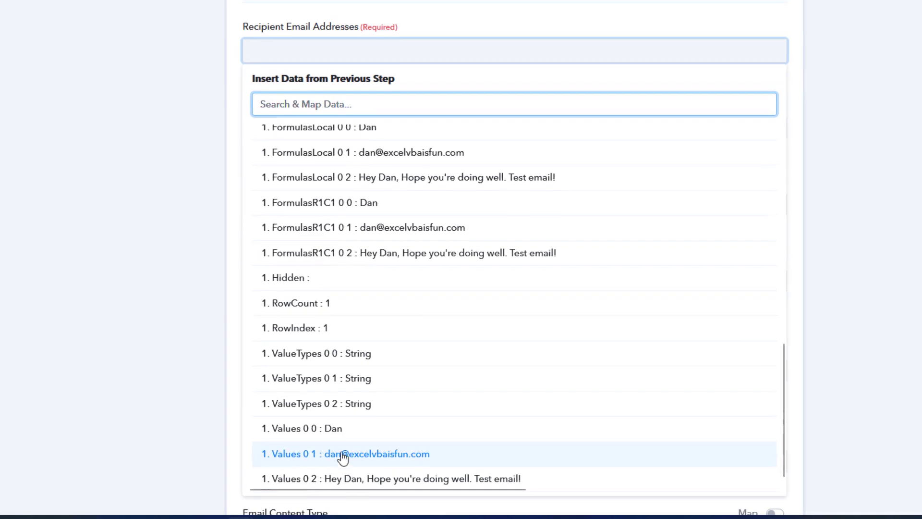
{"action": "left_click", "coordinate": [342, 453]}
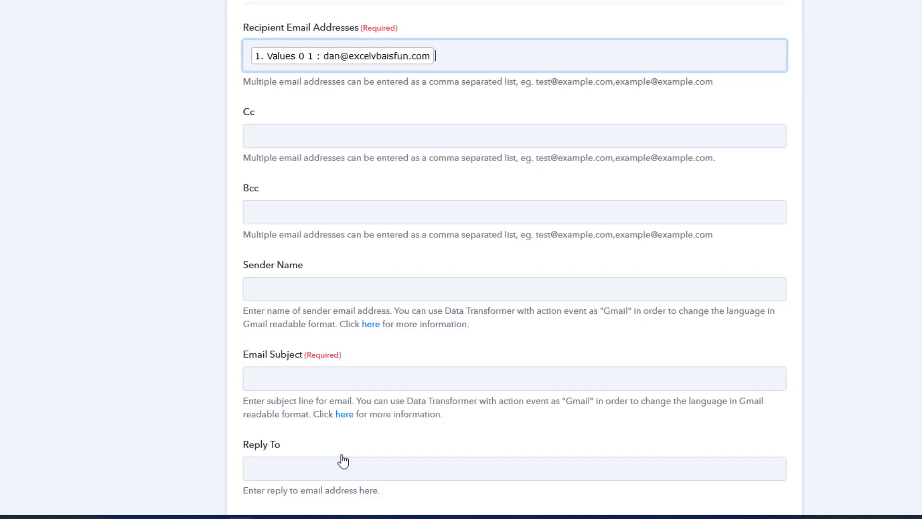
{"action": "left_click", "coordinate": [196, 207]}
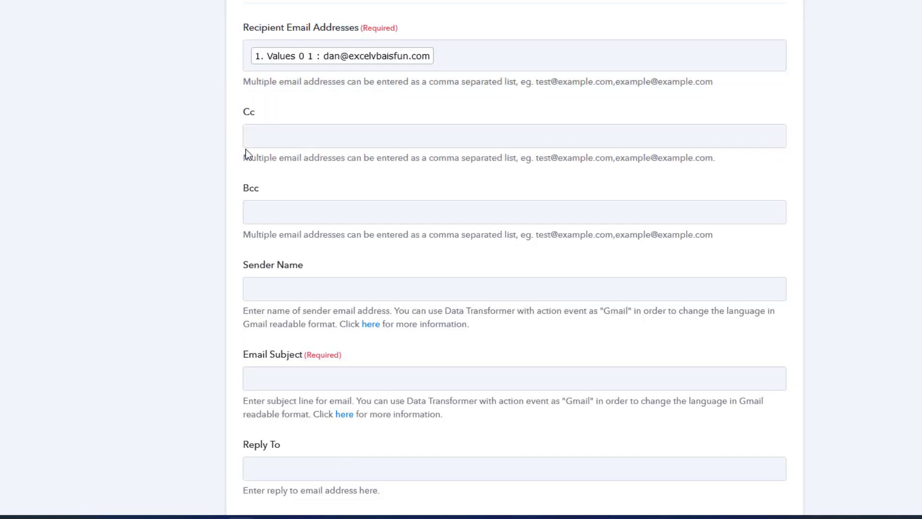
{"action": "left_click", "coordinate": [288, 138]}
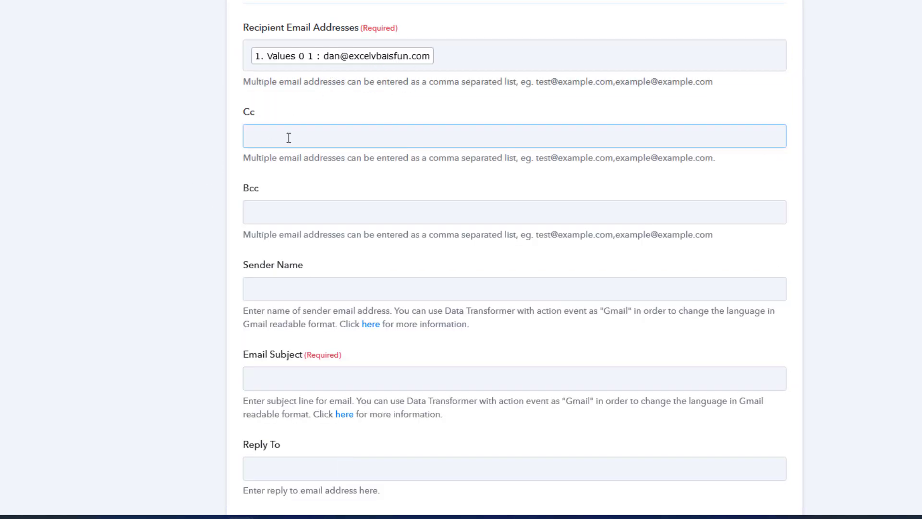
- Enter the sender's name in the Gmail step's sender name field
{"action": "left_click", "coordinate": [285, 207]}
{"action": "left_click", "coordinate": [279, 290]}
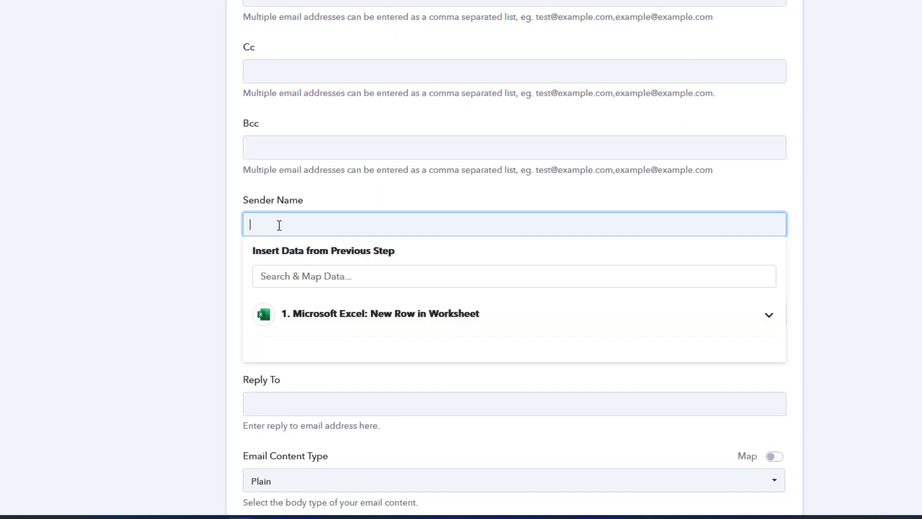
{"action": "type", "text": "Dan"}
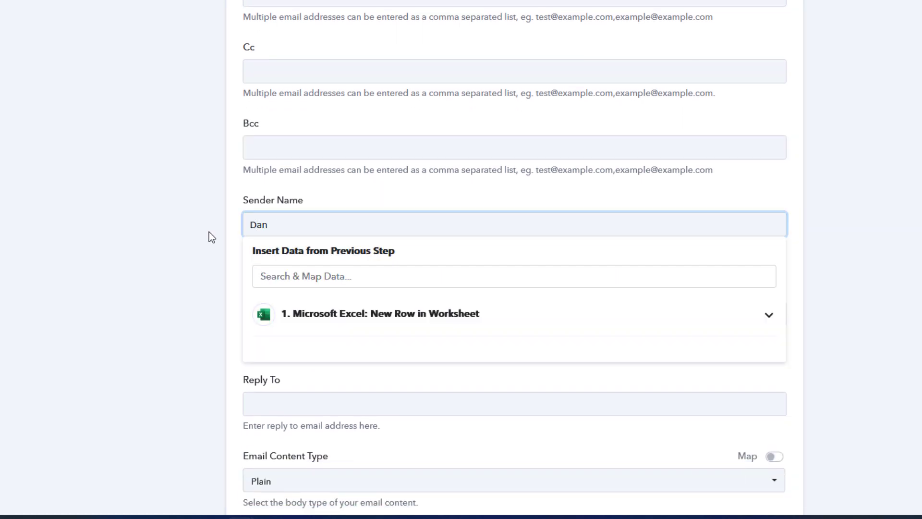
{"action": "left_click", "coordinate": [209, 231]}
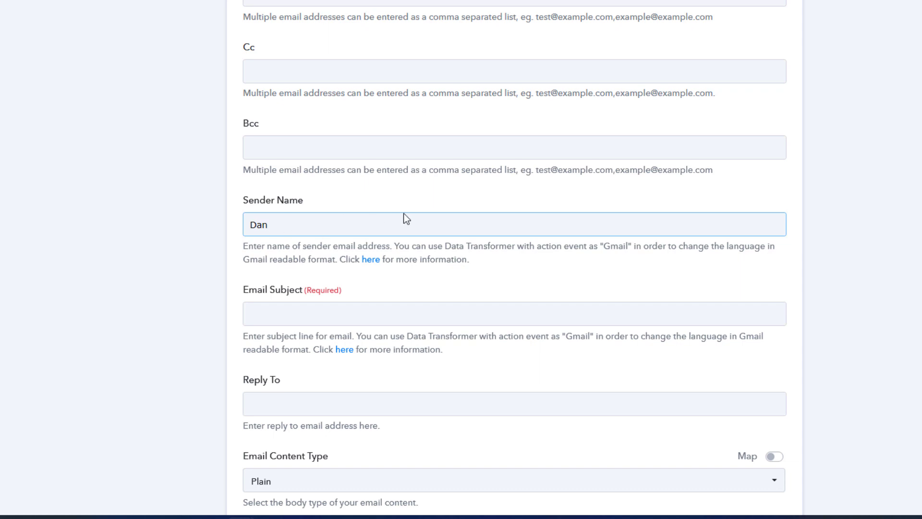
- Set the email subject to 'Hey' followed by the Excel row's Values 0 0 name
{"action": "left_click", "coordinate": [275, 313]}
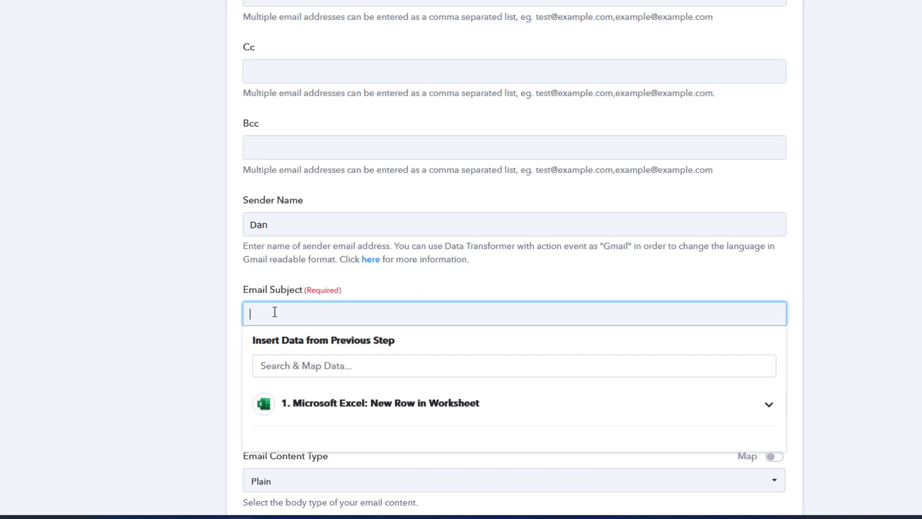
{"action": "type", "text": "Hey"}
{"action": "left_click", "coordinate": [325, 405]}
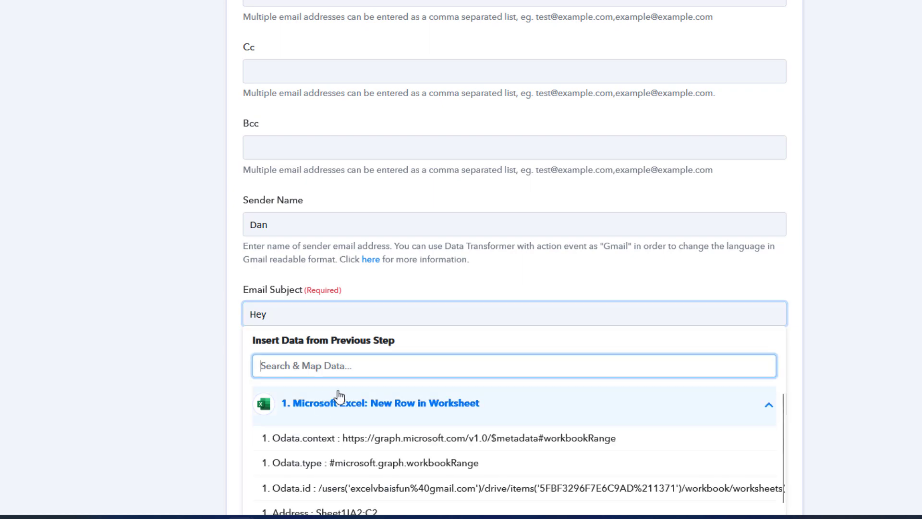
{"action": "scroll", "coordinate": [335, 385], "scroll_direction": "down", "scroll_amount": 5}
{"action": "scroll", "coordinate": [339, 379], "scroll_direction": "down", "scroll_amount": 10}
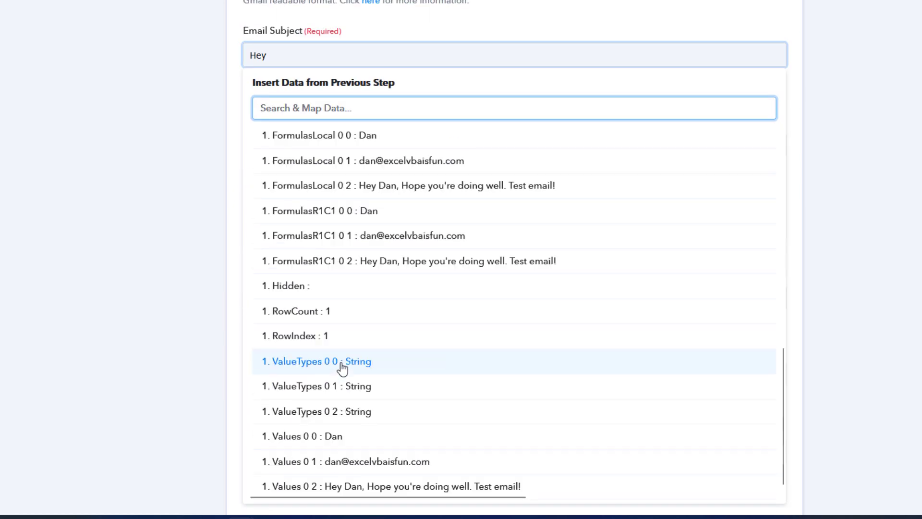
{"action": "left_click", "coordinate": [351, 441]}
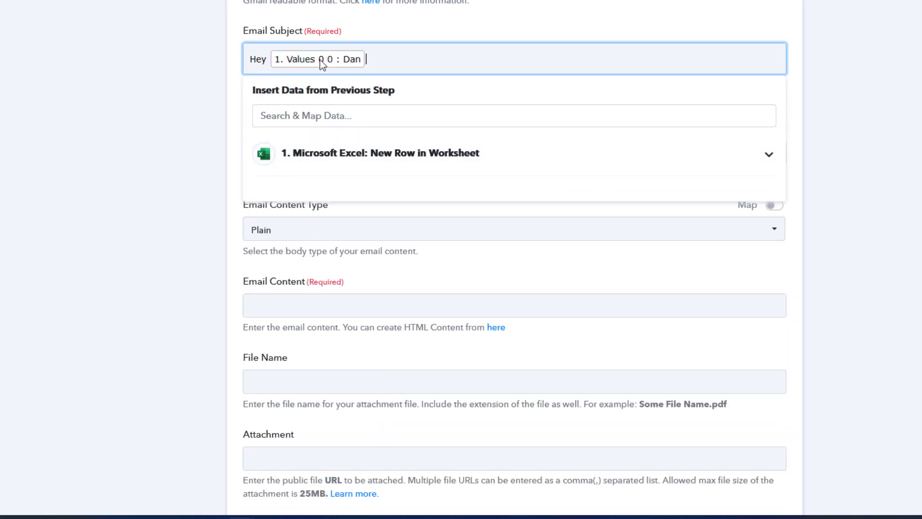
- Close the subject suggestions and keep the Gmail Email Content Type set to Plain
{"action": "left_click", "coordinate": [302, 43]}
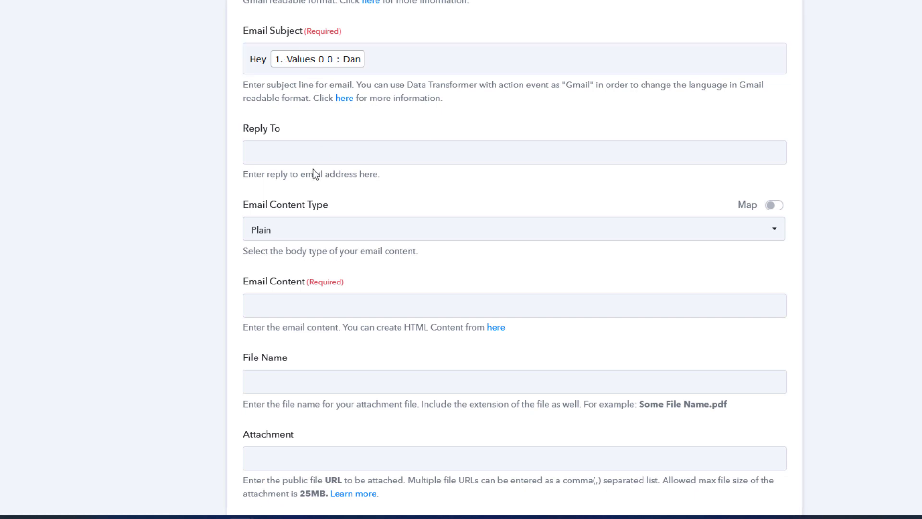
{"action": "left_click", "coordinate": [306, 155]}
{"action": "left_click", "coordinate": [315, 194]}
{"action": "scroll", "coordinate": [277, 212], "scroll_direction": "down", "scroll_amount": 2}
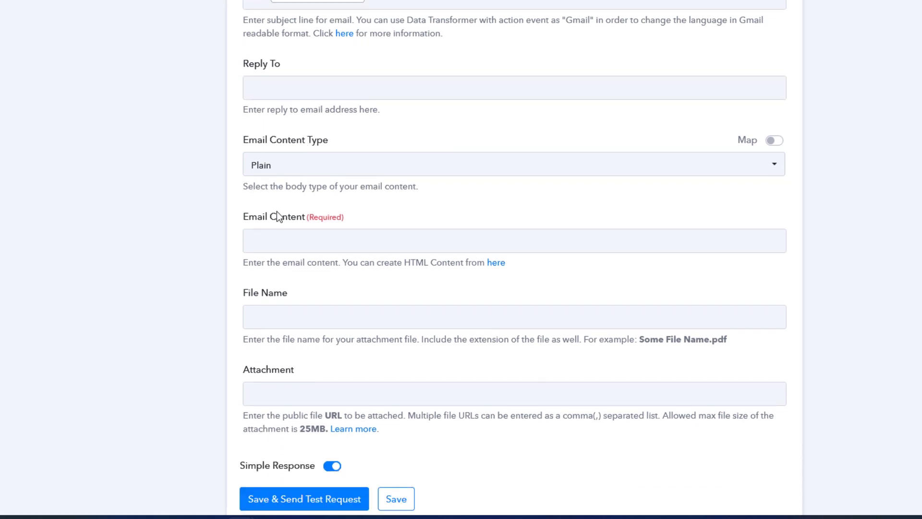
{"action": "left_click", "coordinate": [294, 173]}
{"action": "left_click", "coordinate": [310, 173]}
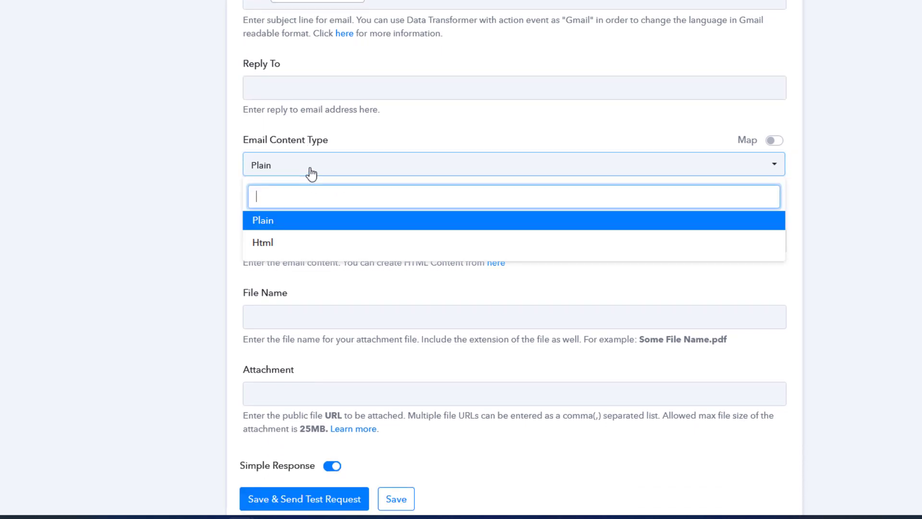
{"action": "left_click", "coordinate": [311, 173]}
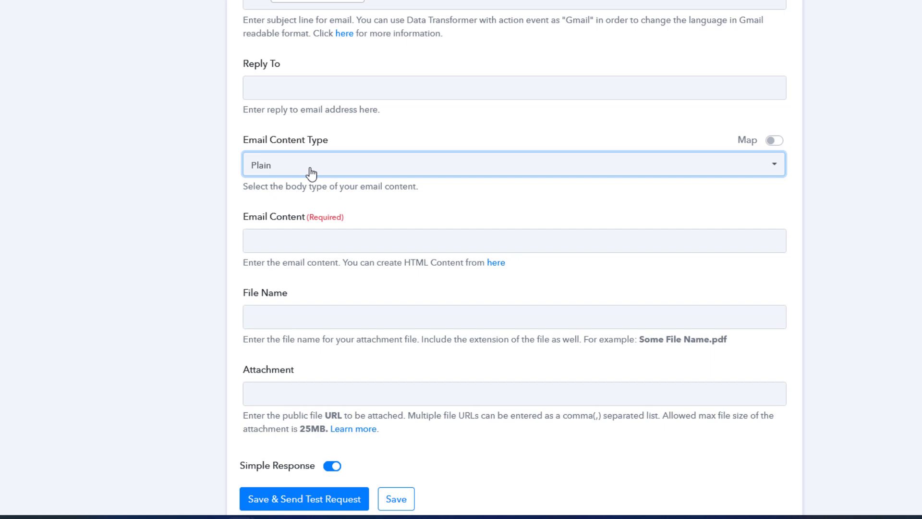
- Map the Email Content to the Excel row's Message value, Values 0 2
{"action": "left_click", "coordinate": [304, 244]}
{"action": "left_click", "coordinate": [319, 344]}
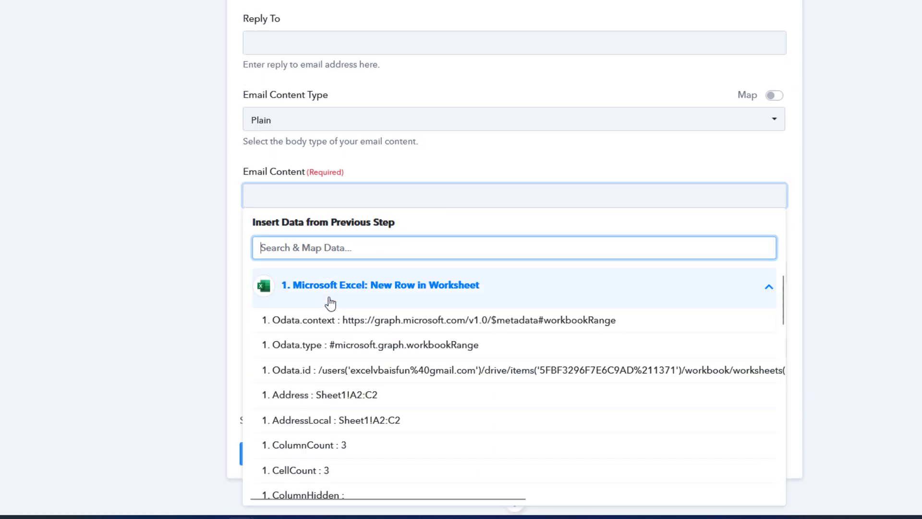
{"action": "scroll", "coordinate": [329, 330], "scroll_direction": "down", "scroll_amount": 10}
{"action": "scroll", "coordinate": [345, 365], "scroll_direction": "down", "scroll_amount": 5}
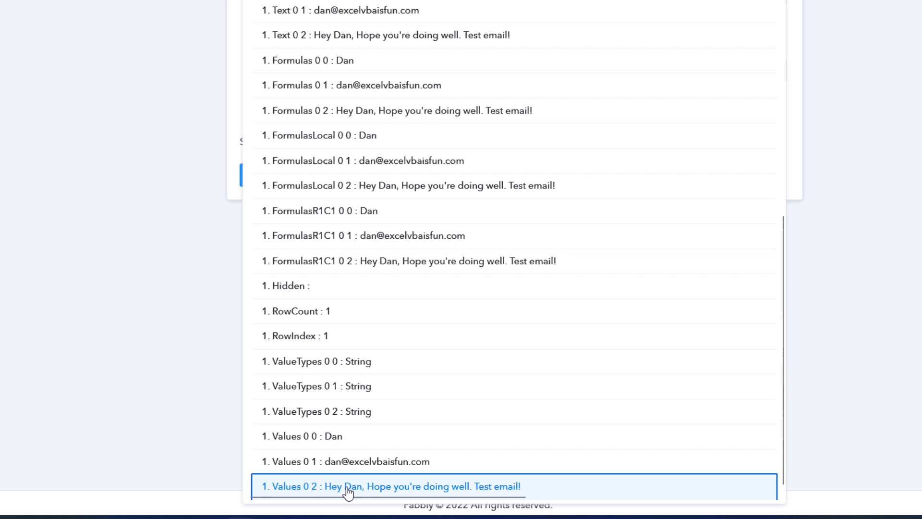
{"action": "left_click", "coordinate": [347, 487]}
{"action": "scroll", "coordinate": [349, 160], "scroll_direction": "up", "scroll_amount": 3}
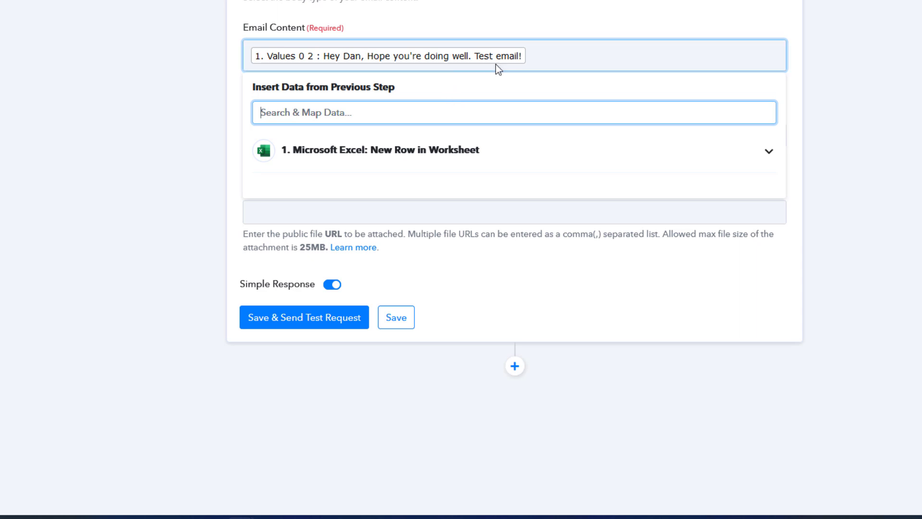
{"action": "left_click", "coordinate": [194, 80]}
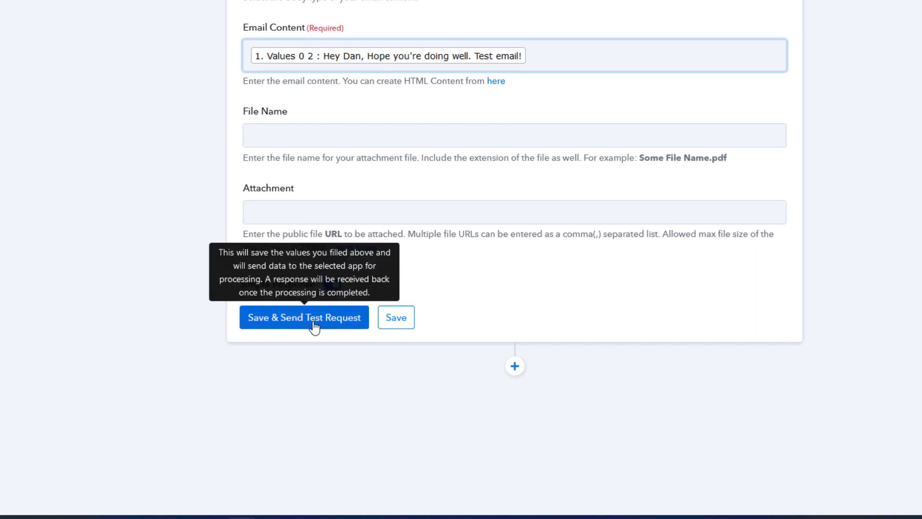
- Save the Gmail step, send a test request, and review the Response Received status sent
{"action": "left_click", "coordinate": [314, 326]}
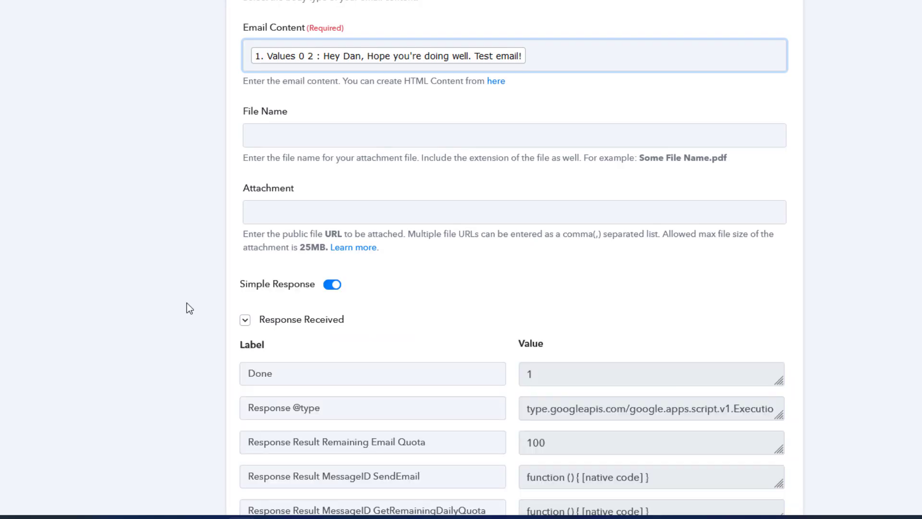
{"action": "scroll", "coordinate": [189, 308], "scroll_direction": "down", "scroll_amount": 4}
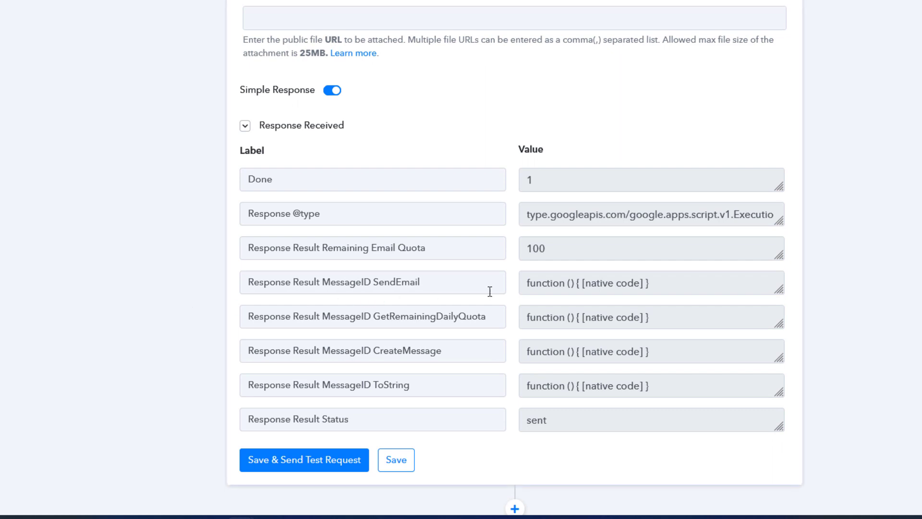
{"action": "scroll", "coordinate": [577, 278], "scroll_direction": "down", "scroll_amount": 3}
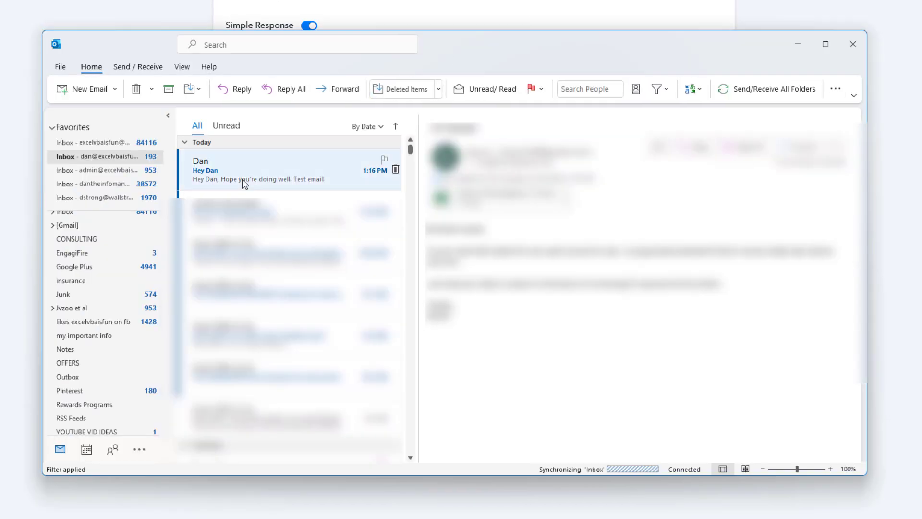
- Open the newly received test email in the Outlook Inbox
{"action": "left_click", "coordinate": [214, 175]}
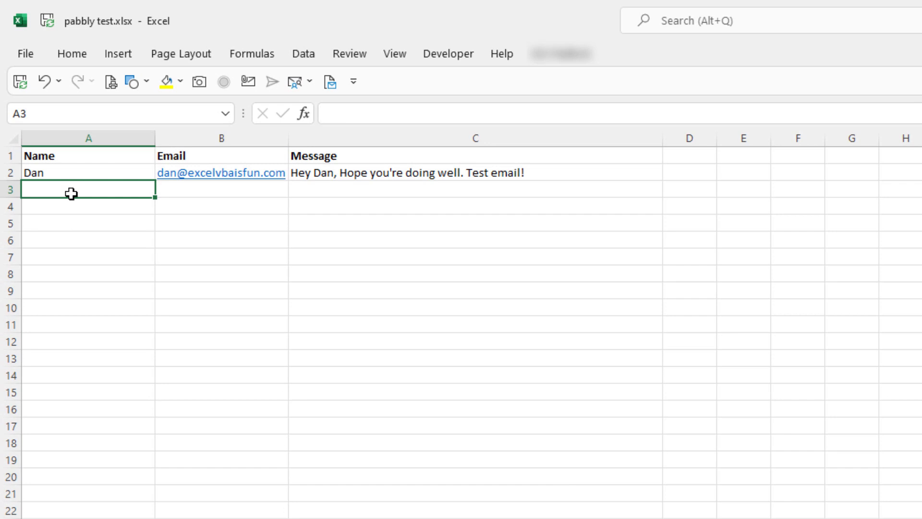
- Enter a new name in A3 and copy the email address from B2 into B3
{"action": "type", "text": "Paul"}
{"action": "key", "text": "Tab"}
{"action": "key", "text": "Up"}
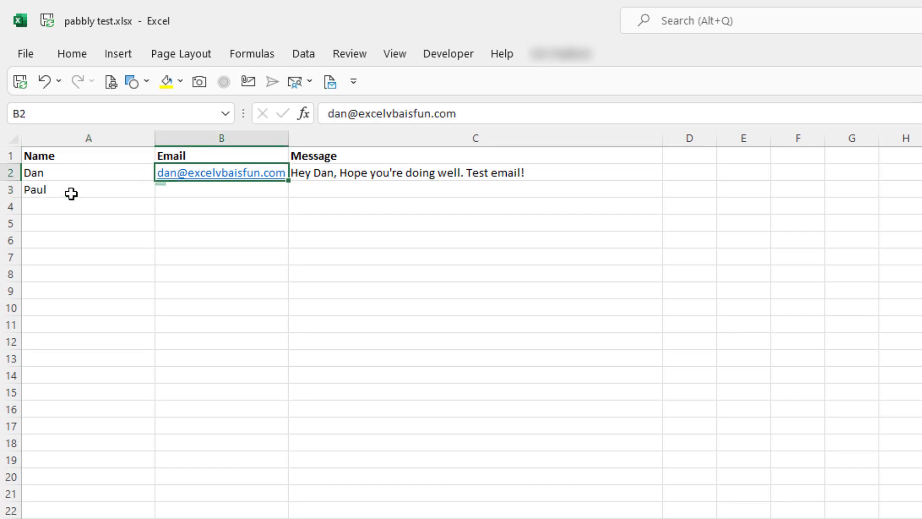
{"action": "key", "text": "ctrl+c"}
{"action": "key", "text": "Down"}
{"action": "key", "text": "ctrl+v"}
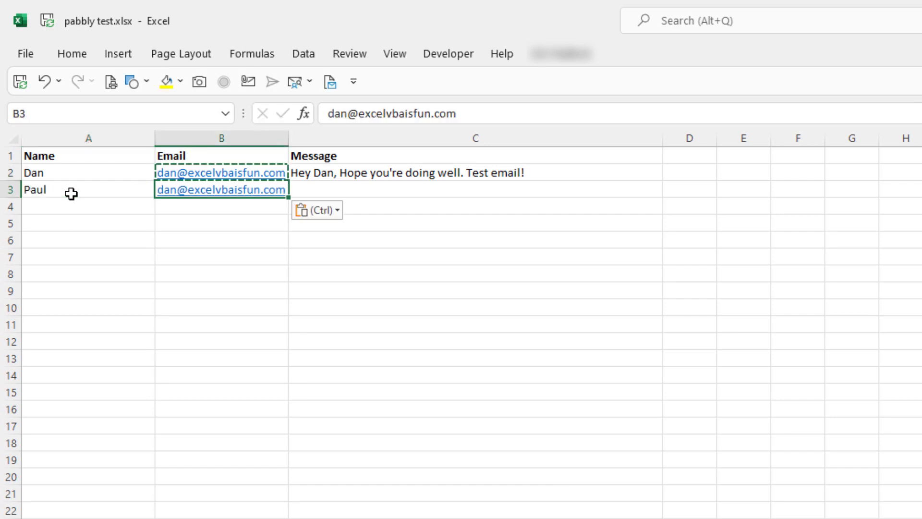
{"action": "key", "text": "Right"}
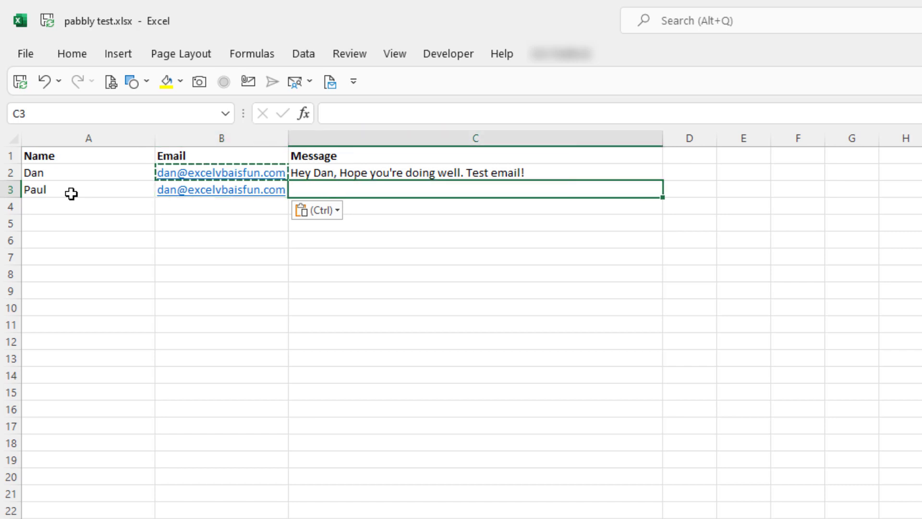
- Type the multi-line message 'This is a test / with multiple lines. / Thanks' plus signature in C3
{"action": "type", "text": "This is a test"}
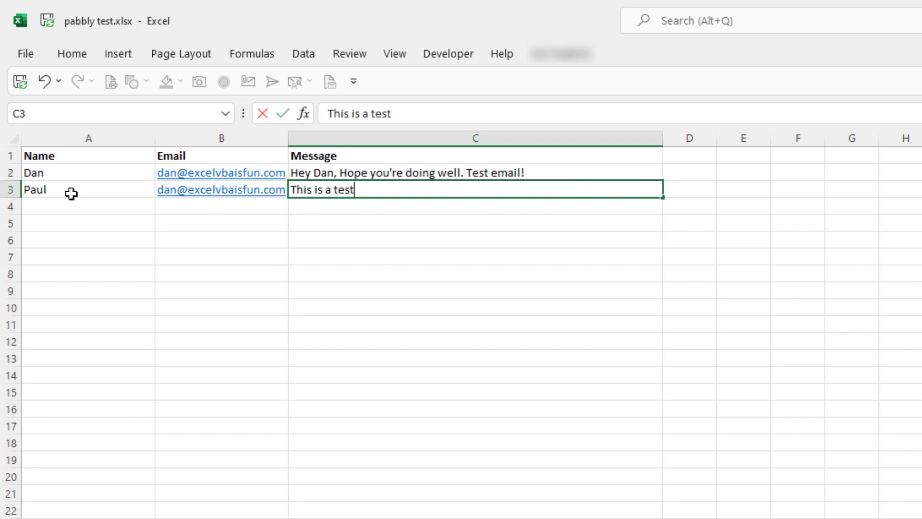
{"action": "key", "text": "alt+Return"}
{"action": "key", "text": "alt+Return"}
{"action": "type", "text": "with multiple"}
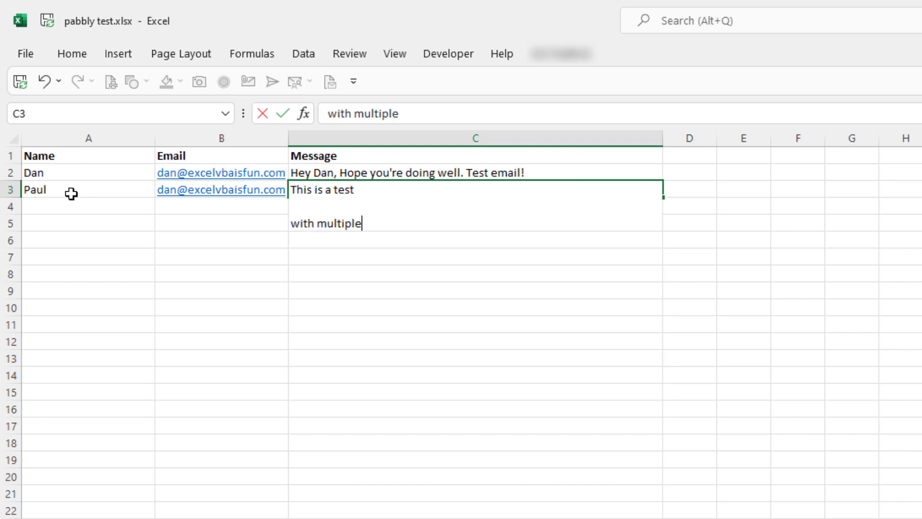
{"action": "type", "text": " lines."}
{"action": "key", "text": "alt+Return"}
{"action": "key", "text": "alt+Return"}
{"action": "type", "text": "Thanks"}
{"action": "key", "text": "alt+Return"}
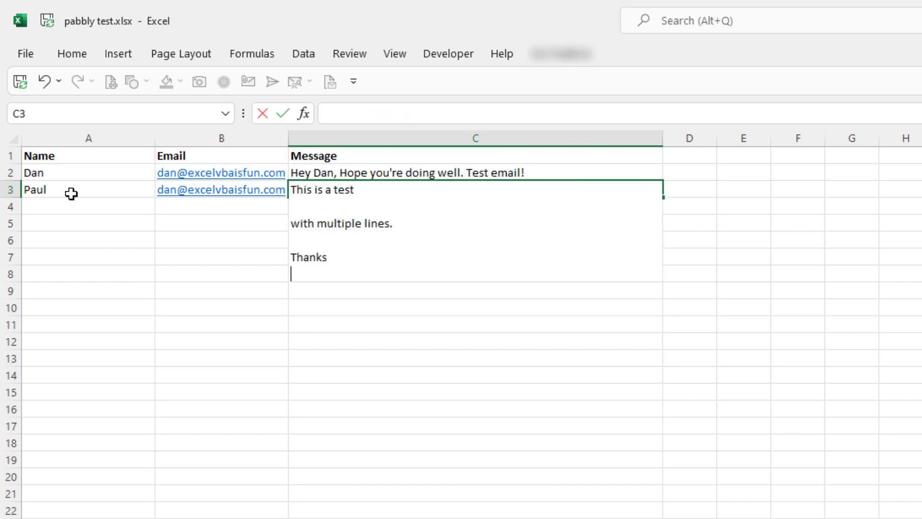
{"action": "type", "text": "Dan"}
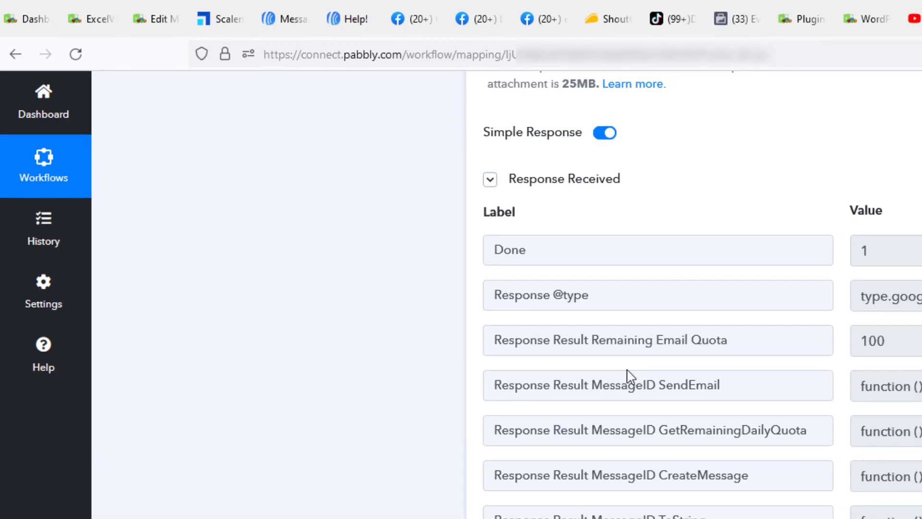
- Re-test the Excel trigger to fetch the new row, RowIndex 2
{"action": "scroll", "coordinate": [387, 282], "scroll_direction": "up", "scroll_amount": 15}
{"action": "scroll", "coordinate": [298, 255], "scroll_direction": "up", "scroll_amount": 12}
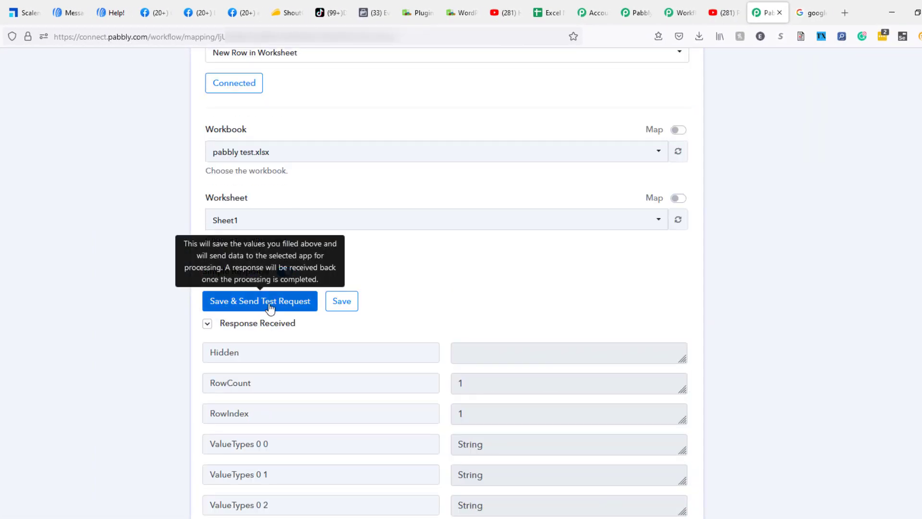
{"action": "left_click", "coordinate": [270, 308]}
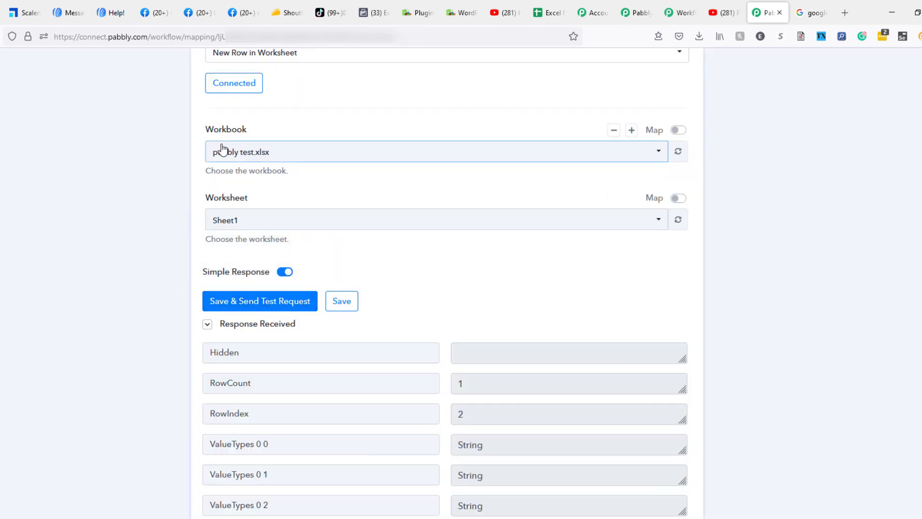
- Send another Gmail test email, getting status sent with quota 98
{"action": "scroll", "coordinate": [159, 264], "scroll_direction": "down", "scroll_amount": 5}
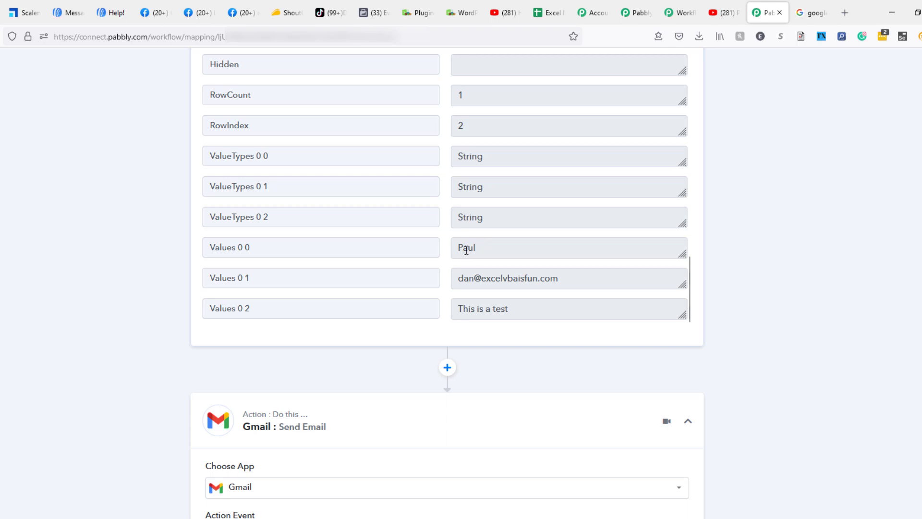
{"action": "scroll", "coordinate": [100, 372], "scroll_direction": "down", "scroll_amount": 15}
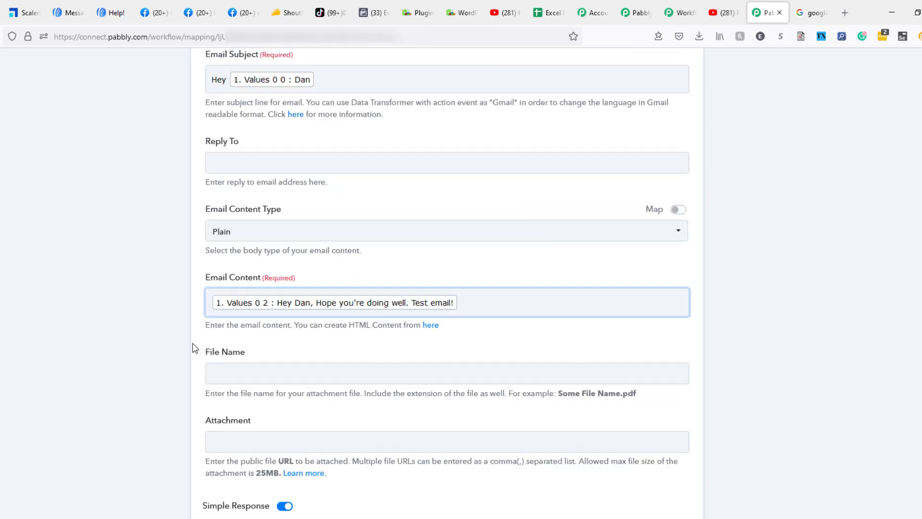
{"action": "scroll", "coordinate": [195, 348], "scroll_direction": "down", "scroll_amount": 7}
{"action": "left_click", "coordinate": [264, 364]}
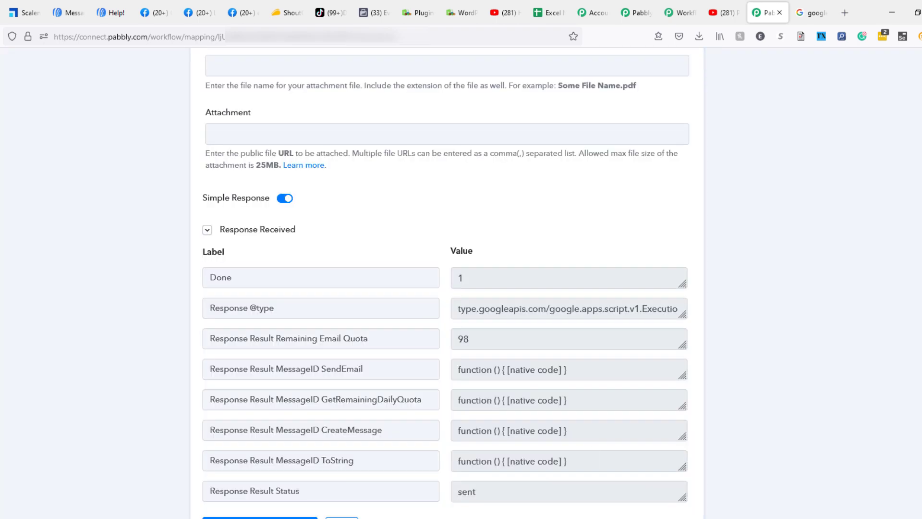
- Open the second test email in Outlook to view its multi-line body
{"action": "key", "text": "alt+Tab"}
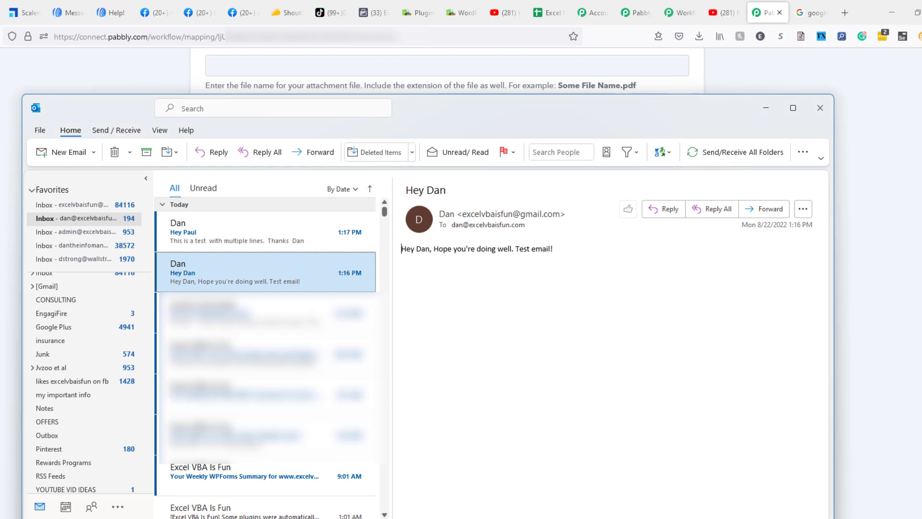
{"action": "left_click", "coordinate": [226, 244]}
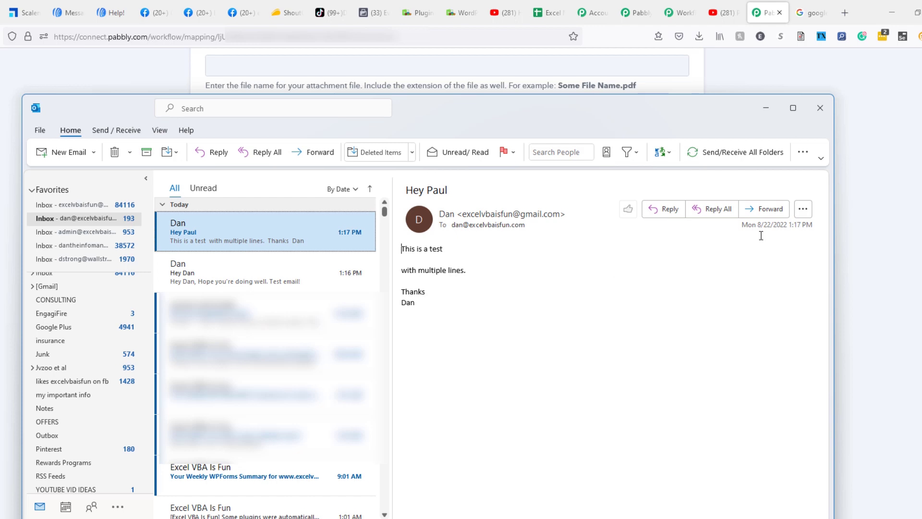
- Return to the Pabbly Connect workflow in the browser and review the trigger
{"action": "left_click", "coordinate": [857, 214]}
{"action": "scroll", "coordinate": [720, 309], "scroll_direction": "down", "scroll_amount": 3}
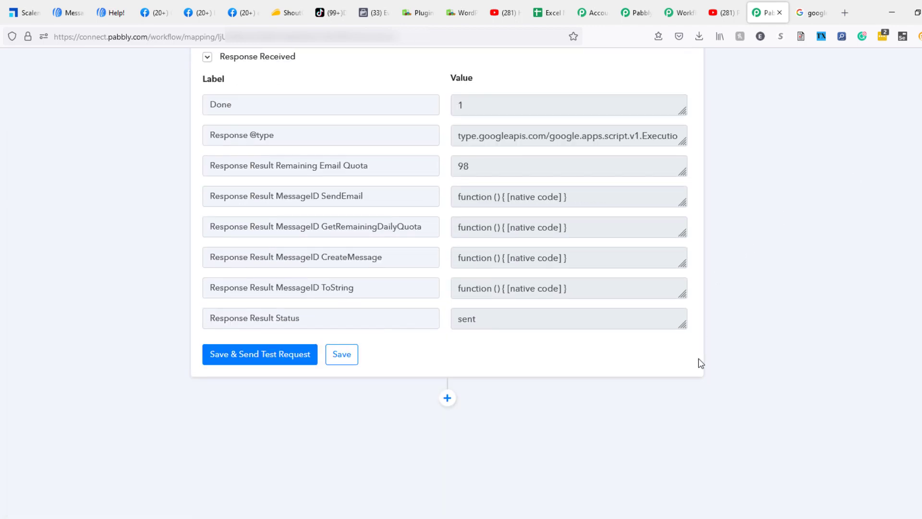
{"action": "scroll", "coordinate": [700, 362], "scroll_direction": "up", "scroll_amount": 10}
{"action": "mouse_move", "coordinate": [611, 213]}
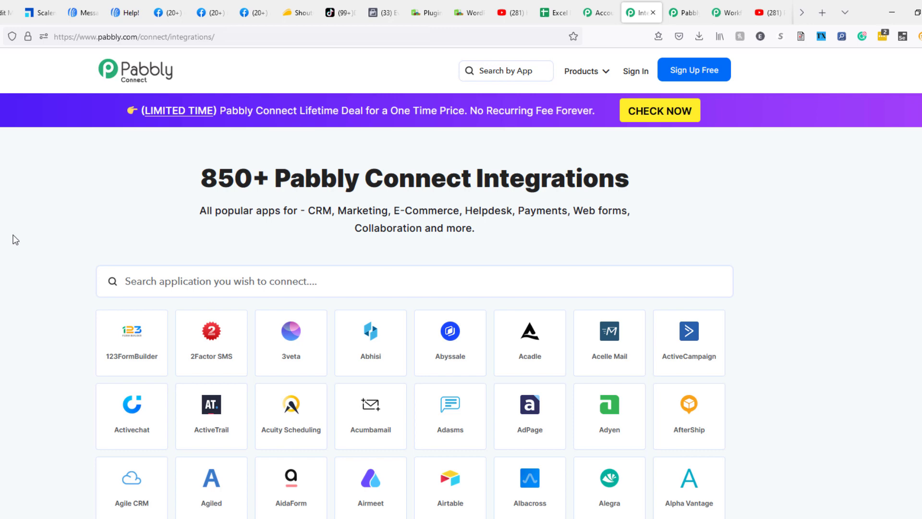
{"action": "scroll", "coordinate": [16, 240], "scroll_direction": "down", "scroll_amount": 2}
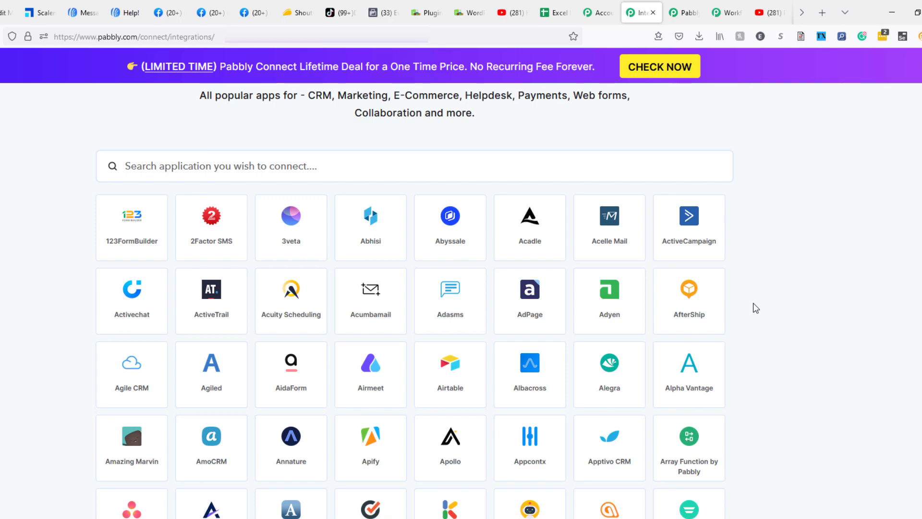
{"action": "scroll", "coordinate": [754, 304], "scroll_direction": "down", "scroll_amount": 6}
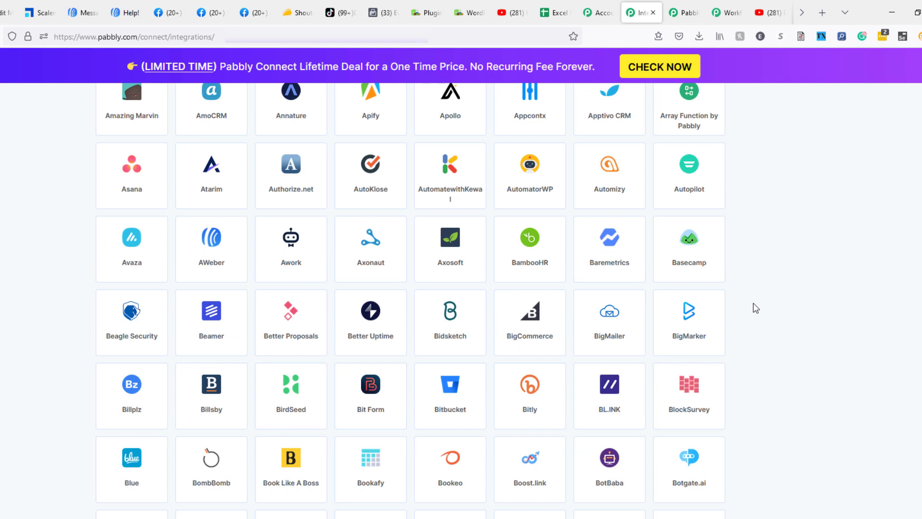
{"action": "scroll", "coordinate": [752, 303], "scroll_direction": "down", "scroll_amount": 9}
{"action": "scroll", "coordinate": [753, 303], "scroll_direction": "down", "scroll_amount": 2}
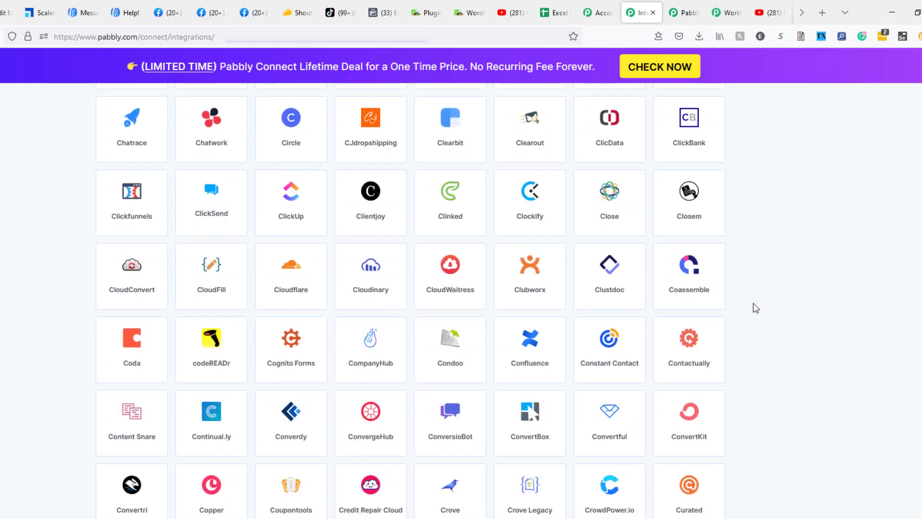
{"action": "scroll", "coordinate": [754, 308], "scroll_direction": "down", "scroll_amount": 7}
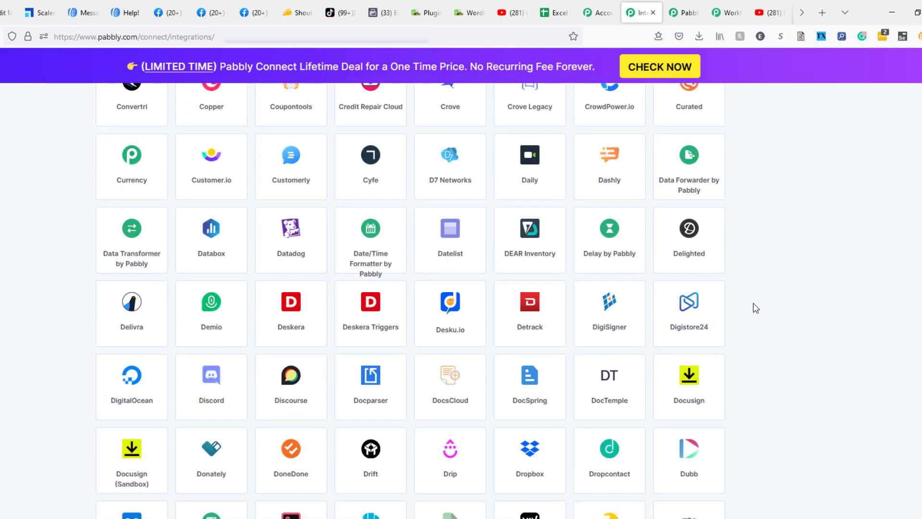
{"action": "scroll", "coordinate": [752, 308], "scroll_direction": "down", "scroll_amount": 3}
{"action": "scroll", "coordinate": [752, 308], "scroll_direction": "down", "scroll_amount": 6}
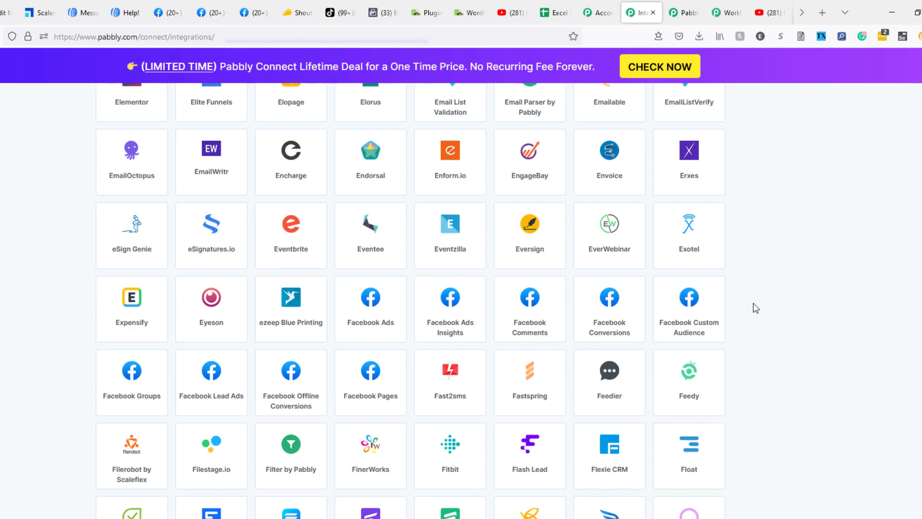
{"action": "scroll", "coordinate": [753, 307], "scroll_direction": "down", "scroll_amount": 1}
{"action": "scroll", "coordinate": [753, 307], "scroll_direction": "down", "scroll_amount": 10}
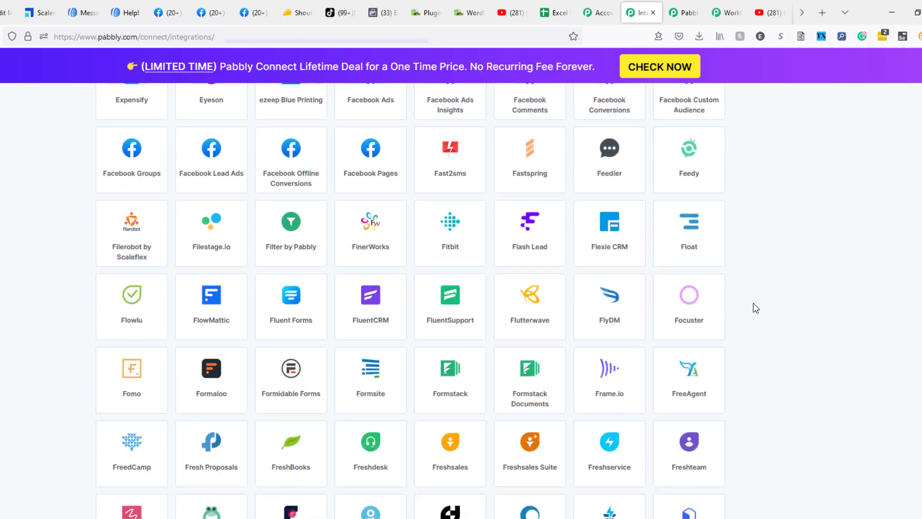
{"action": "scroll", "coordinate": [753, 307], "scroll_direction": "down", "scroll_amount": 3}
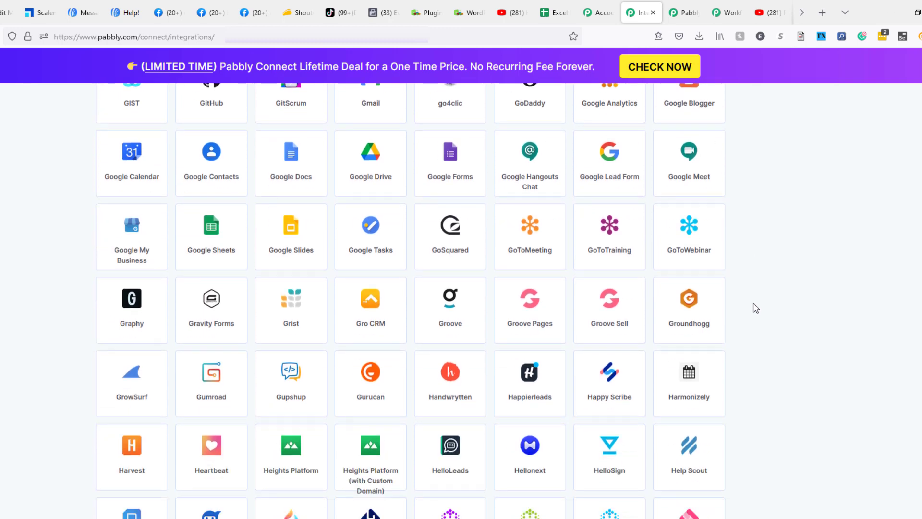
{"action": "scroll", "coordinate": [753, 307], "scroll_direction": "down", "scroll_amount": 1}
{"action": "scroll", "coordinate": [754, 307], "scroll_direction": "down", "scroll_amount": 7}
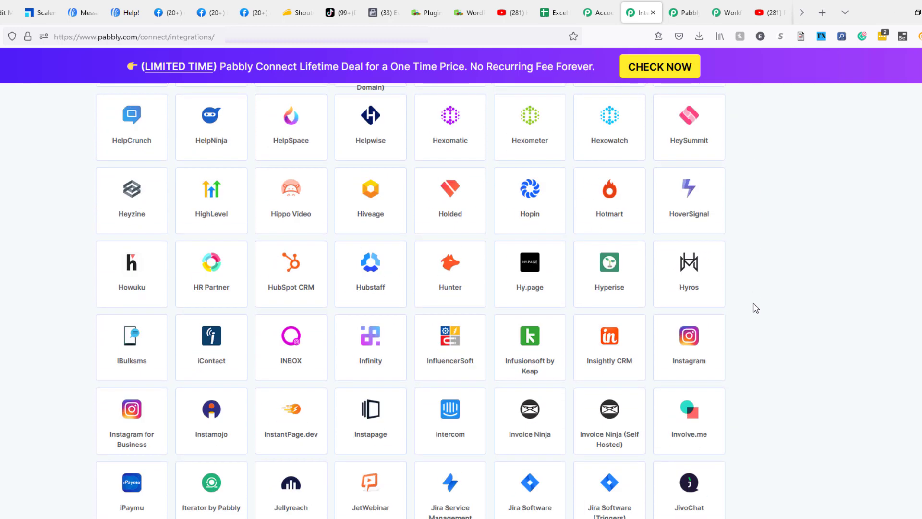
{"action": "scroll", "coordinate": [754, 307], "scroll_direction": "down", "scroll_amount": 5}
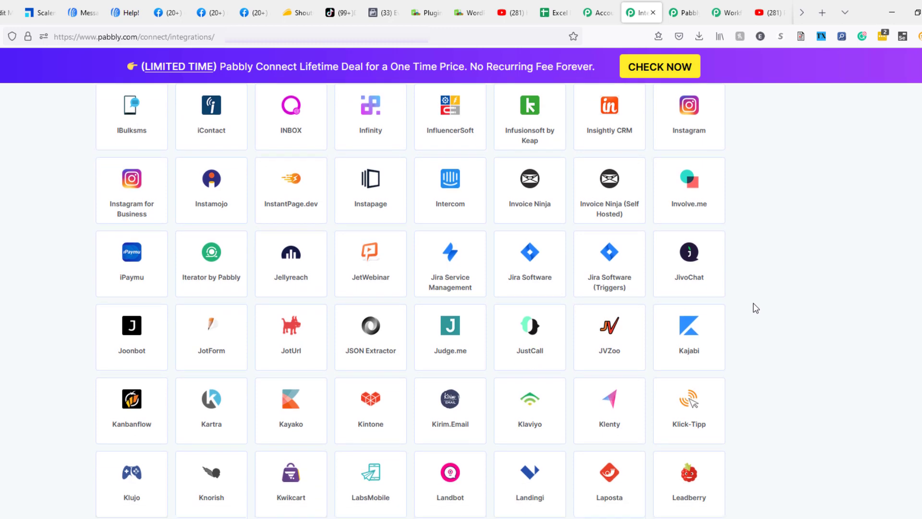
{"action": "scroll", "coordinate": [753, 308], "scroll_direction": "down", "scroll_amount": 2}
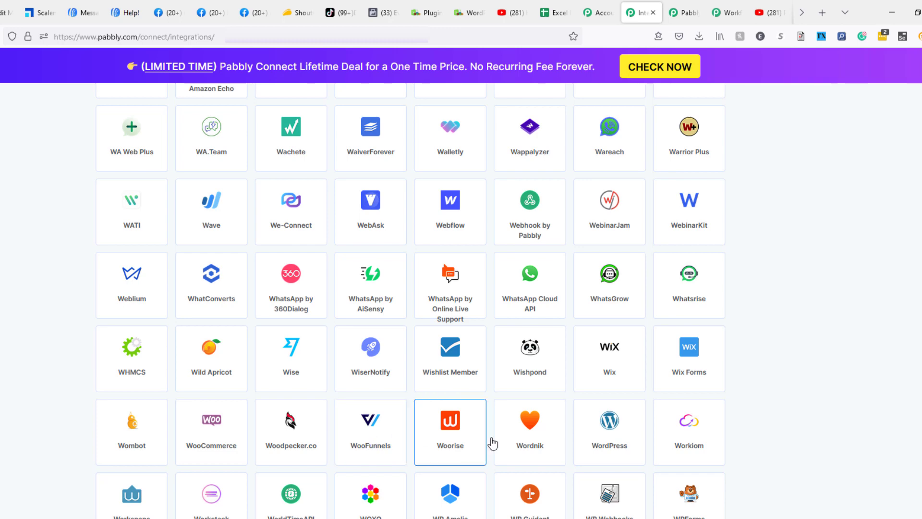
{"action": "scroll", "coordinate": [744, 446], "scroll_direction": "down", "scroll_amount": 2}
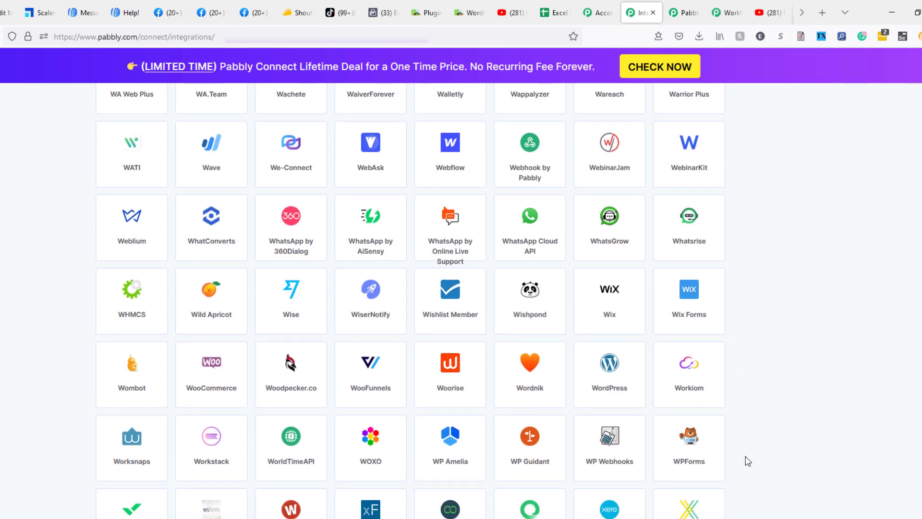
{"action": "scroll", "coordinate": [747, 456], "scroll_direction": "down", "scroll_amount": 2}
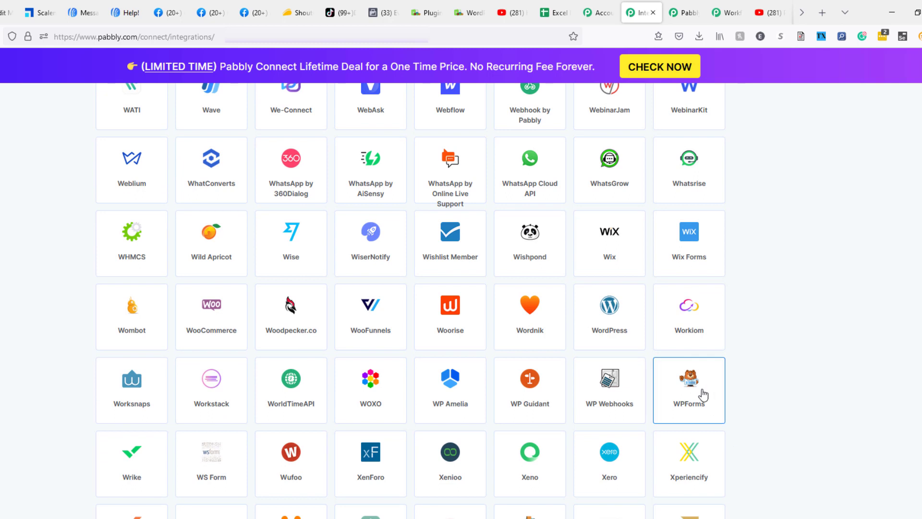
{"action": "scroll", "coordinate": [745, 398], "scroll_direction": "down", "scroll_amount": 4}
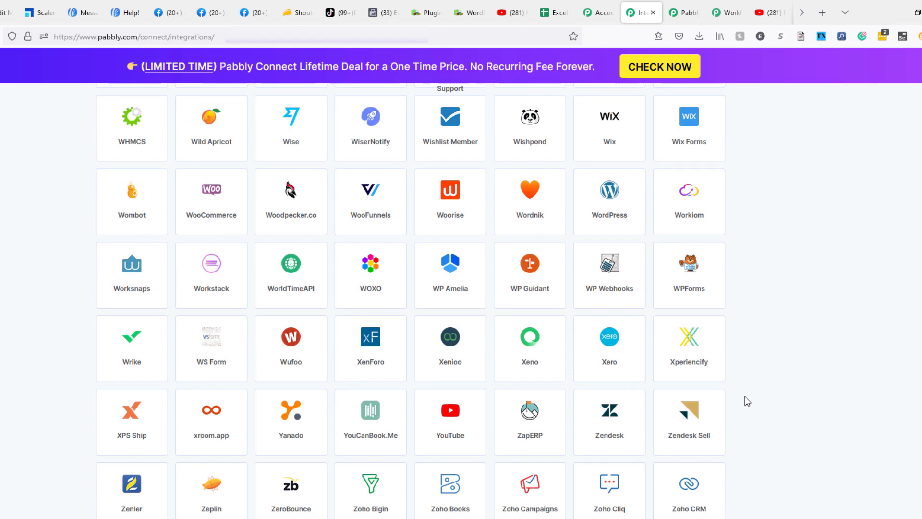
{"action": "scroll", "coordinate": [748, 401], "scroll_direction": "down", "scroll_amount": 3}
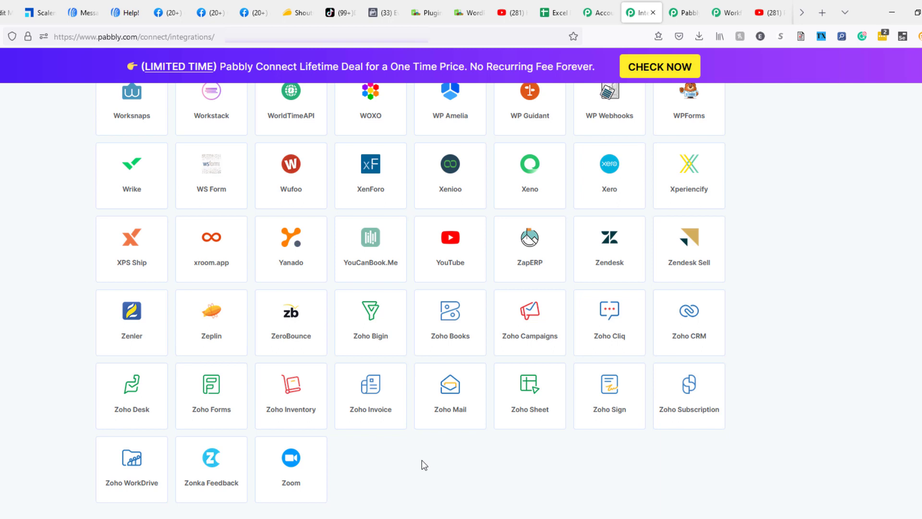
{"action": "scroll", "coordinate": [422, 459], "scroll_direction": "down", "scroll_amount": 2}
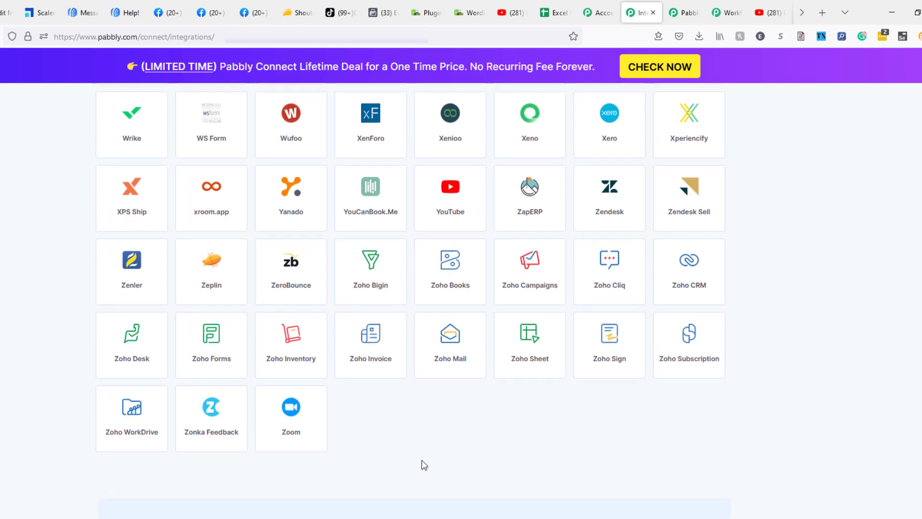
{"action": "scroll", "coordinate": [422, 460], "scroll_direction": "up", "scroll_amount": 2}
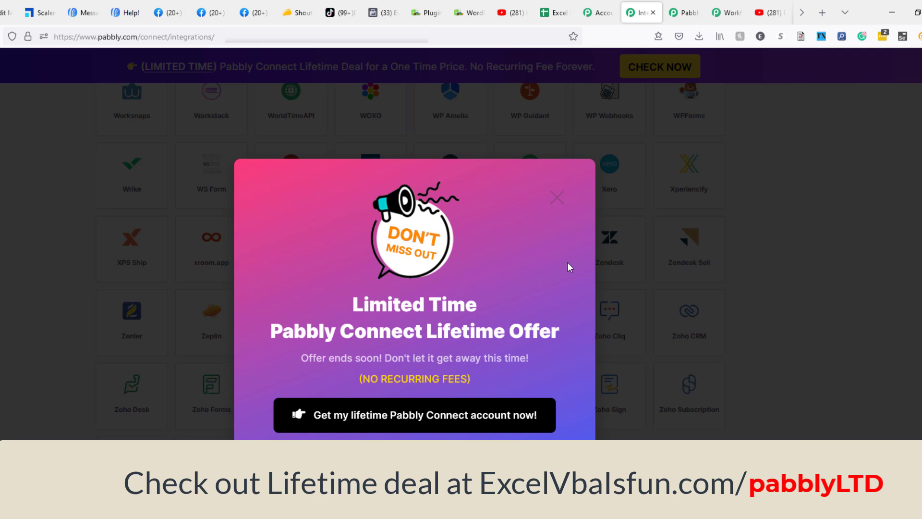
{"action": "left_click", "coordinate": [790, 241]}
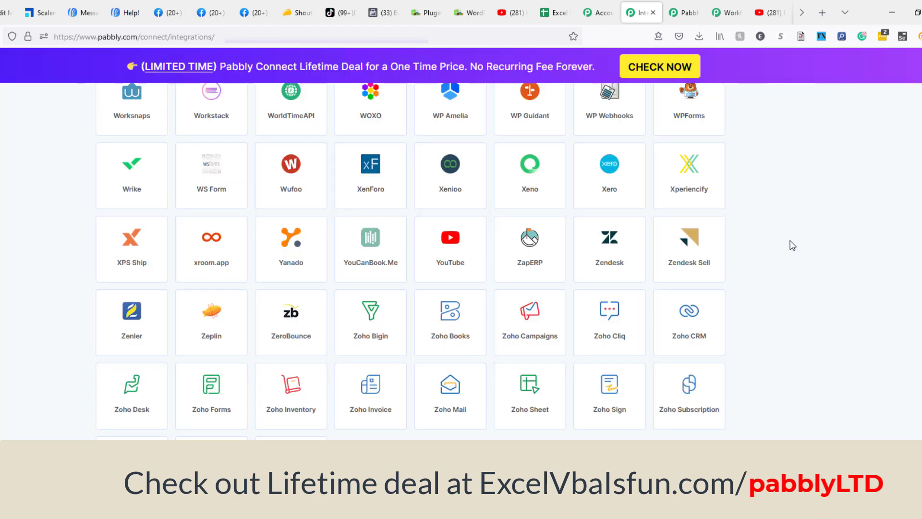